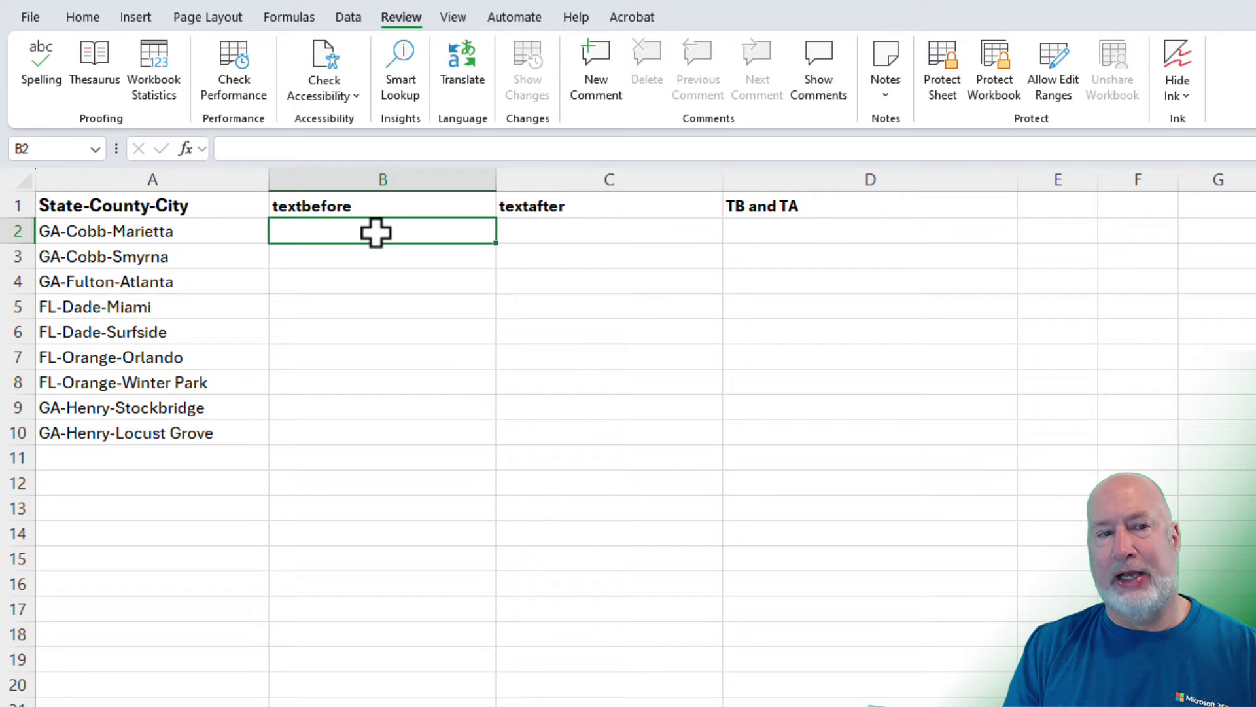
Enter =TEXTBEFORE(A2,"-") in B2 and fill it down to B10 to get state codes like GA and FL
type("=")
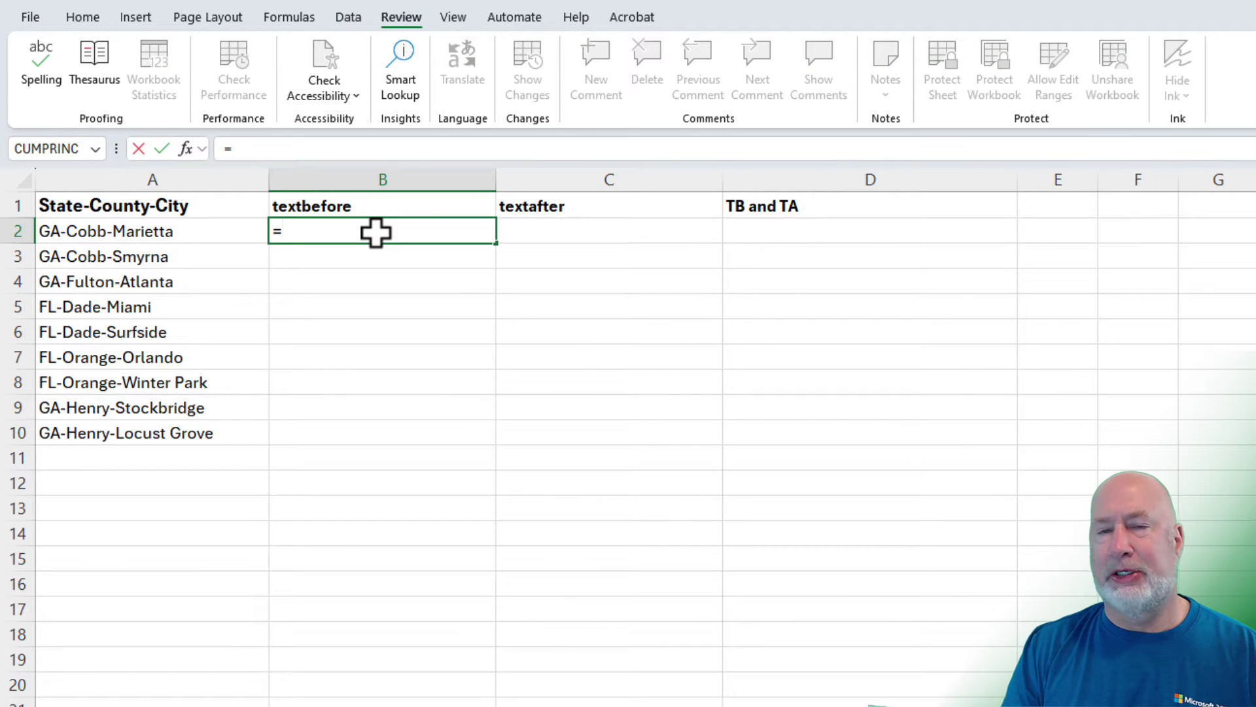
type("textbe")
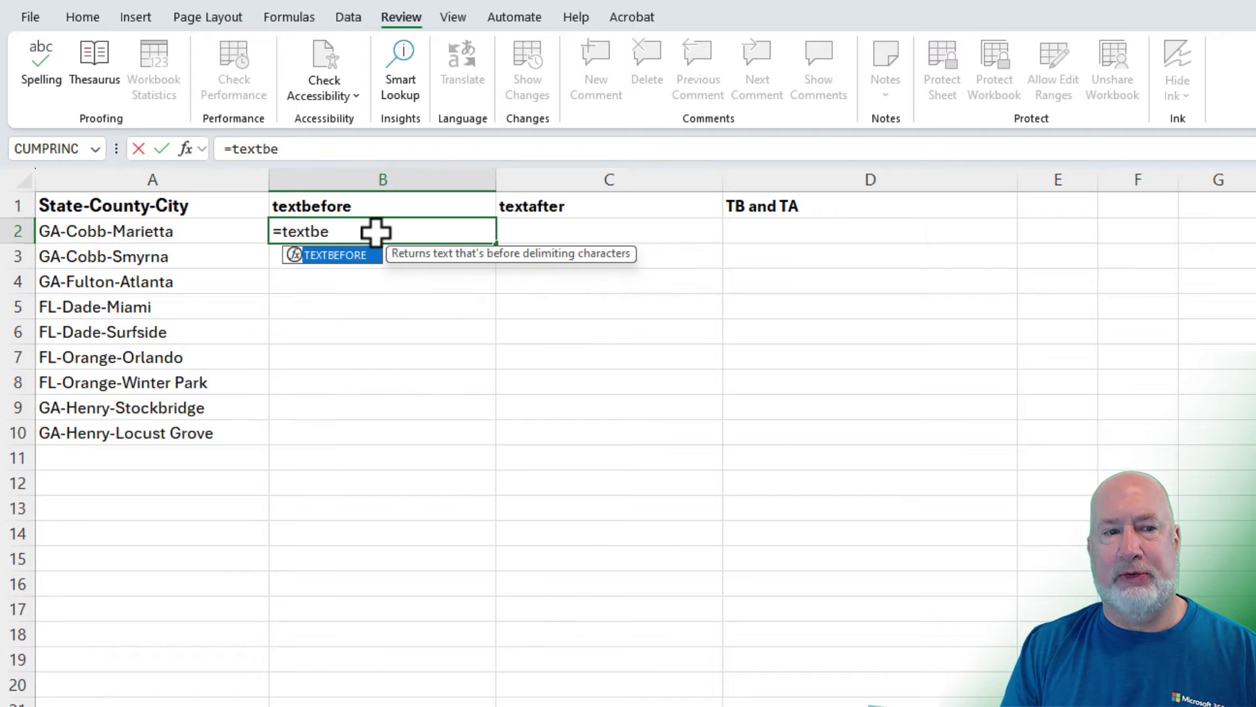
key("Tab")
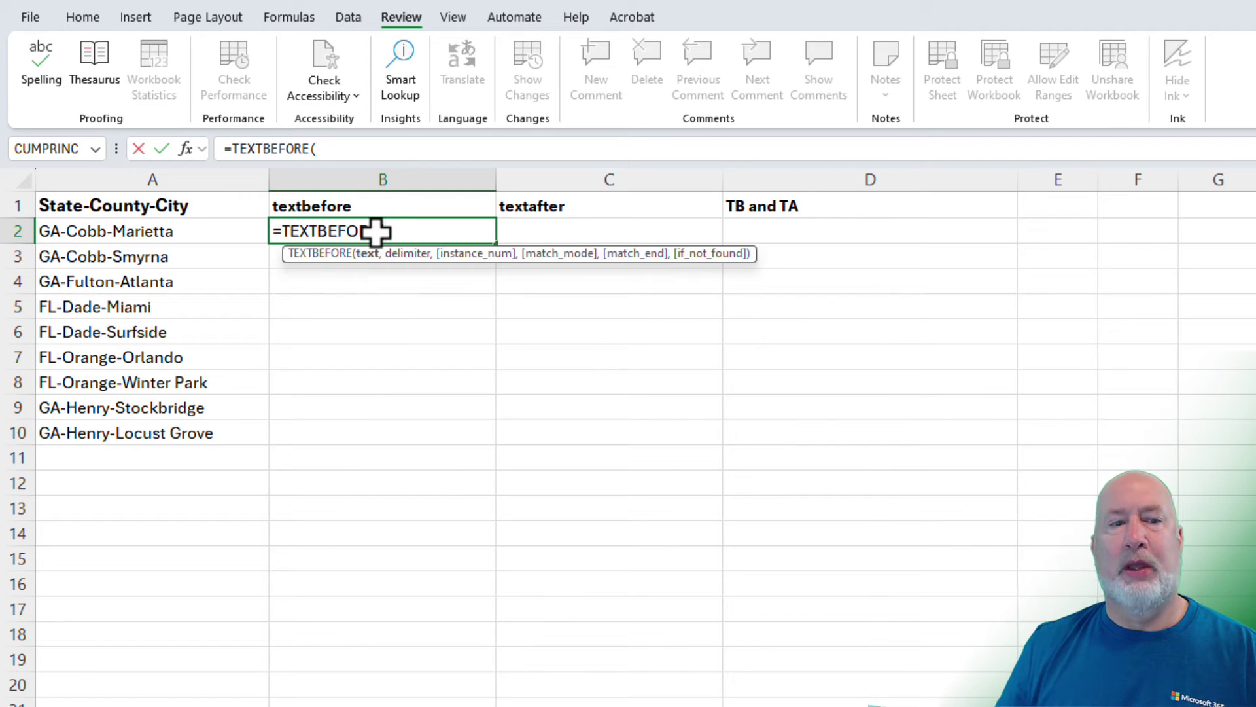
left_click(198, 237)
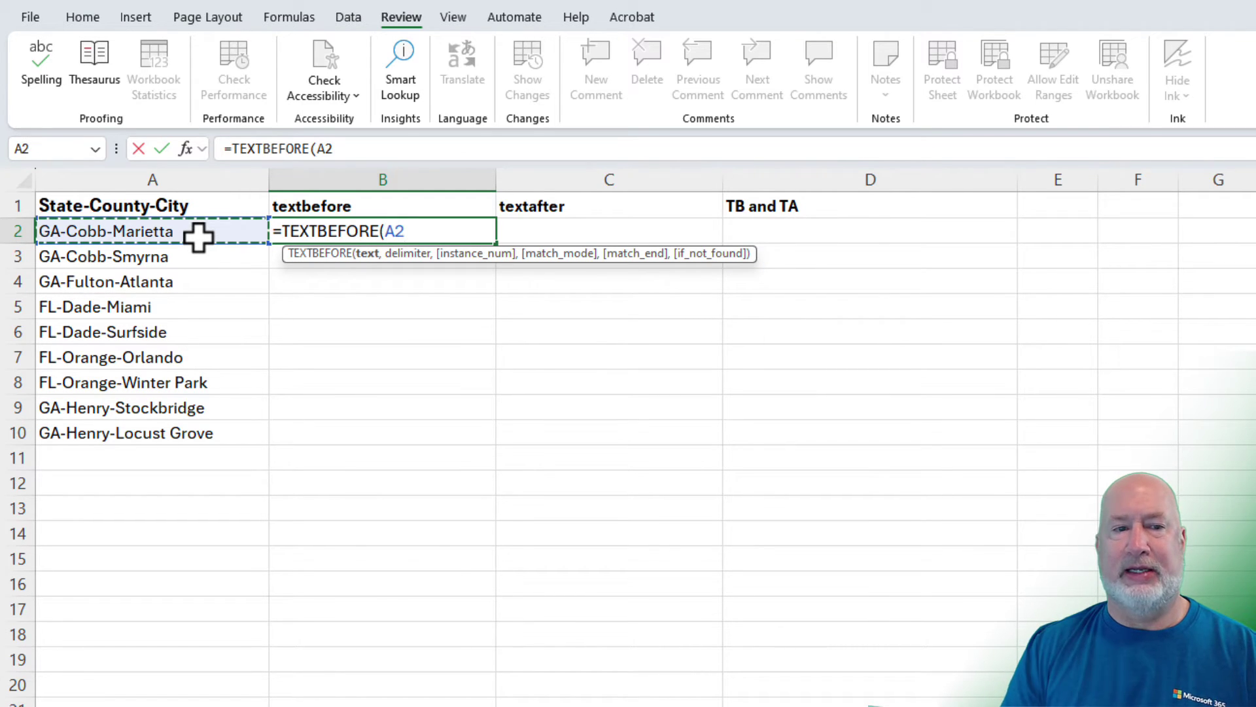
type(",")
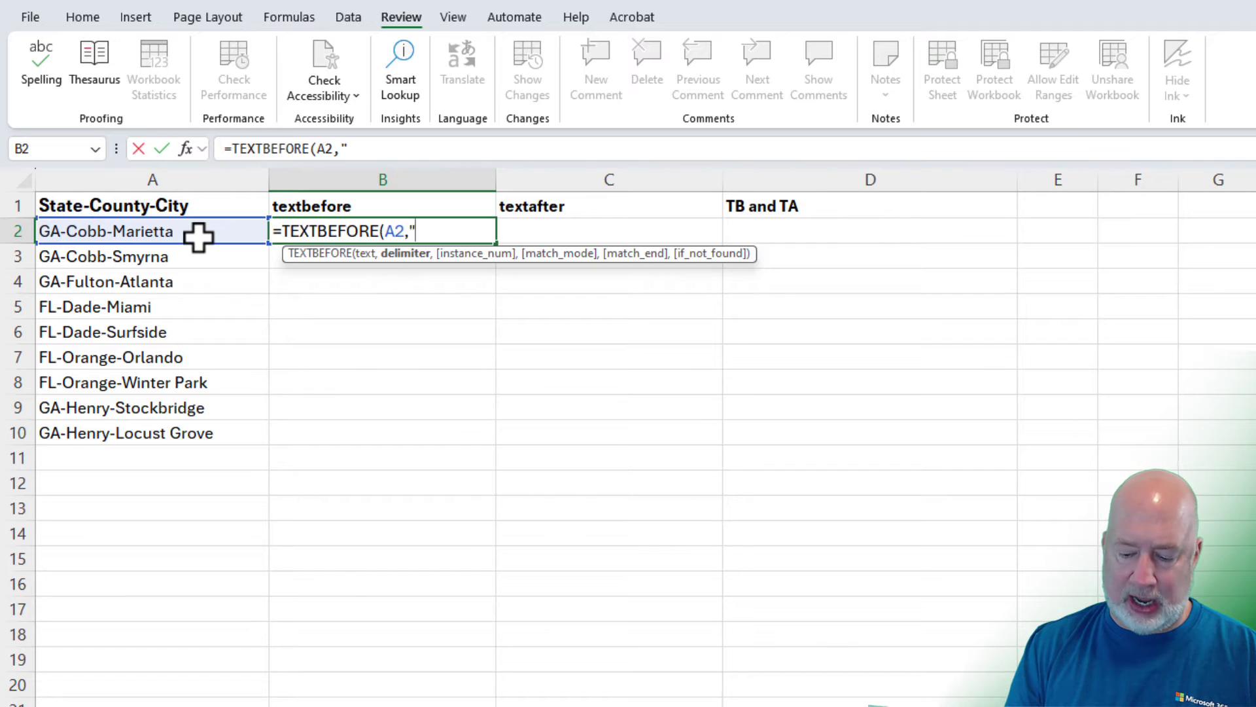
type("\"-\"")
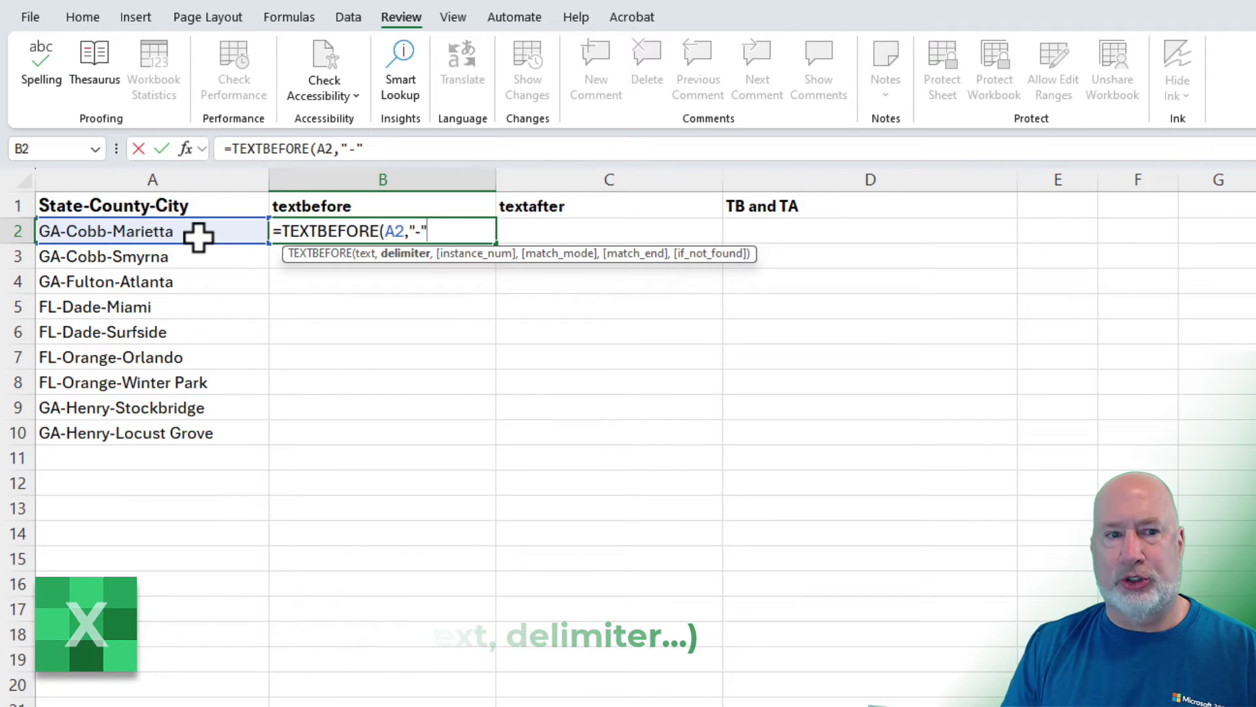
key("Return")
left_click(399, 231)
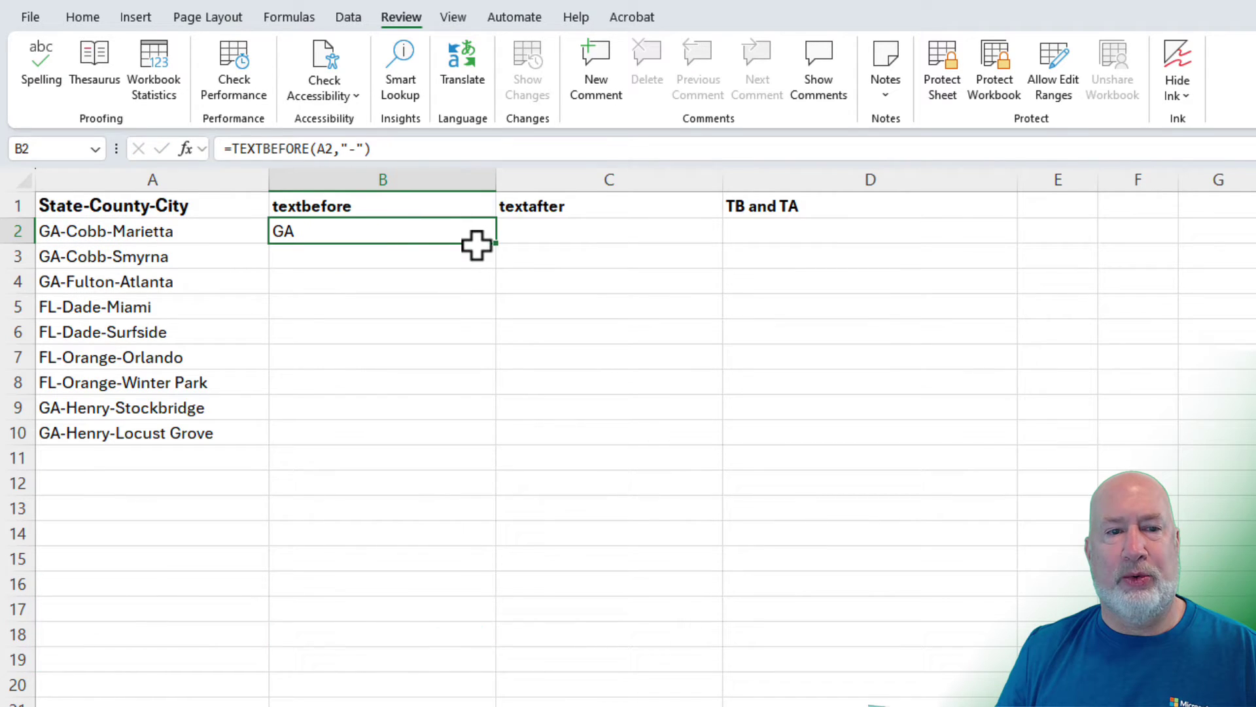
double_click(495, 244)
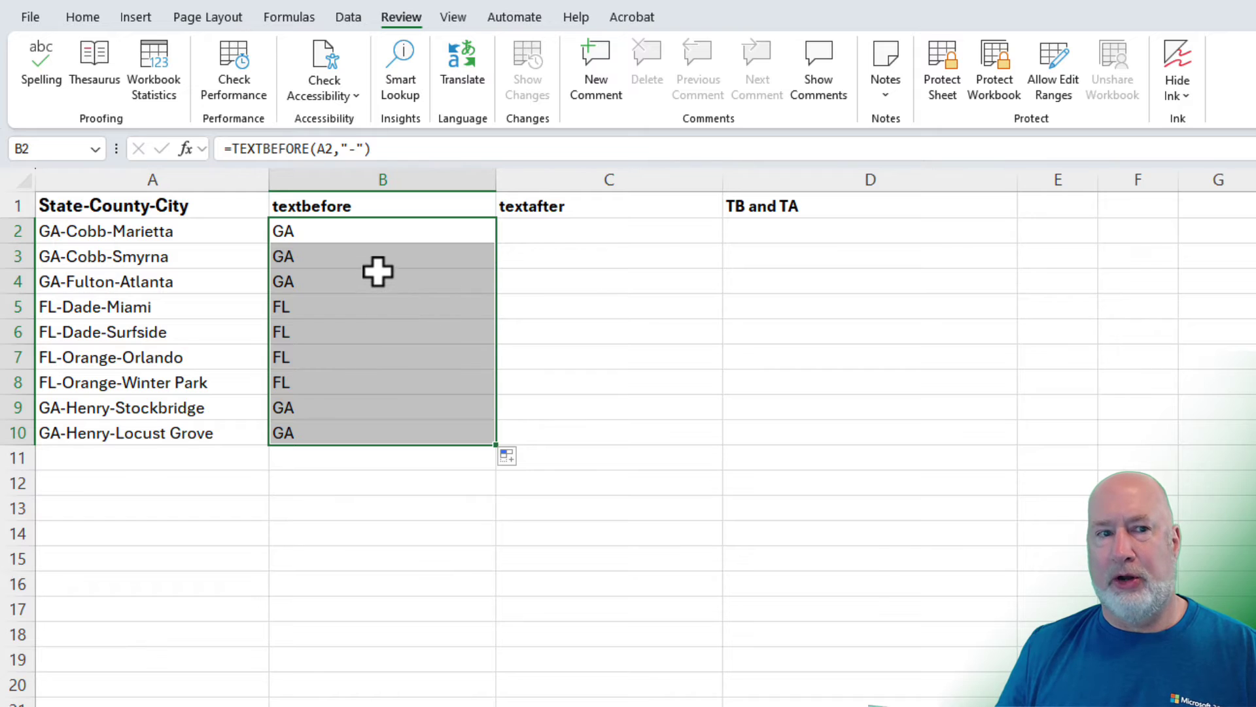
double_click(376, 232)
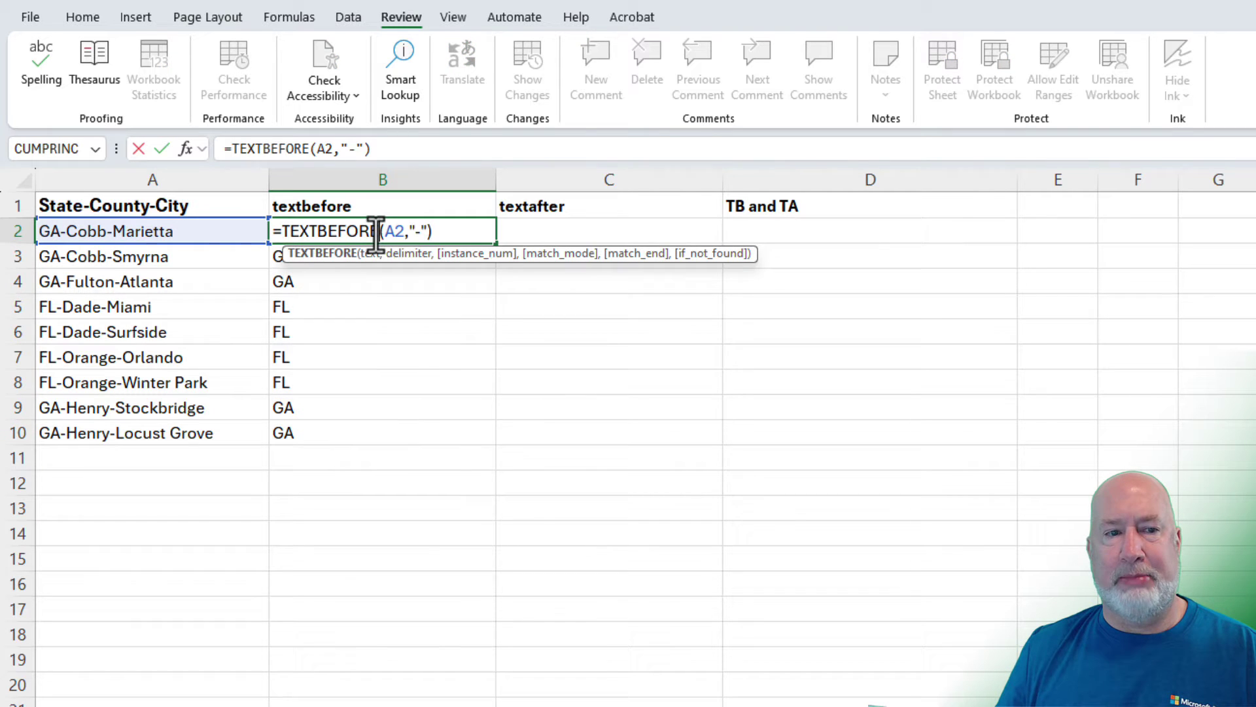
left_click(420, 232)
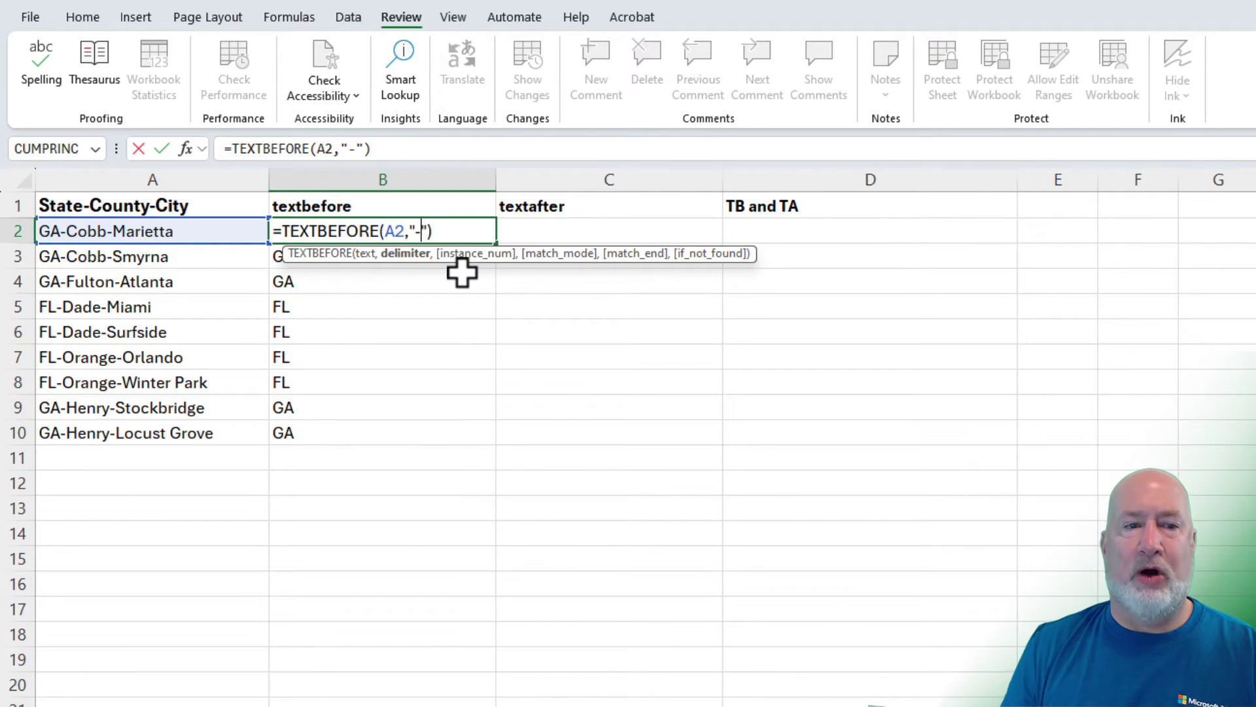
type(",2")
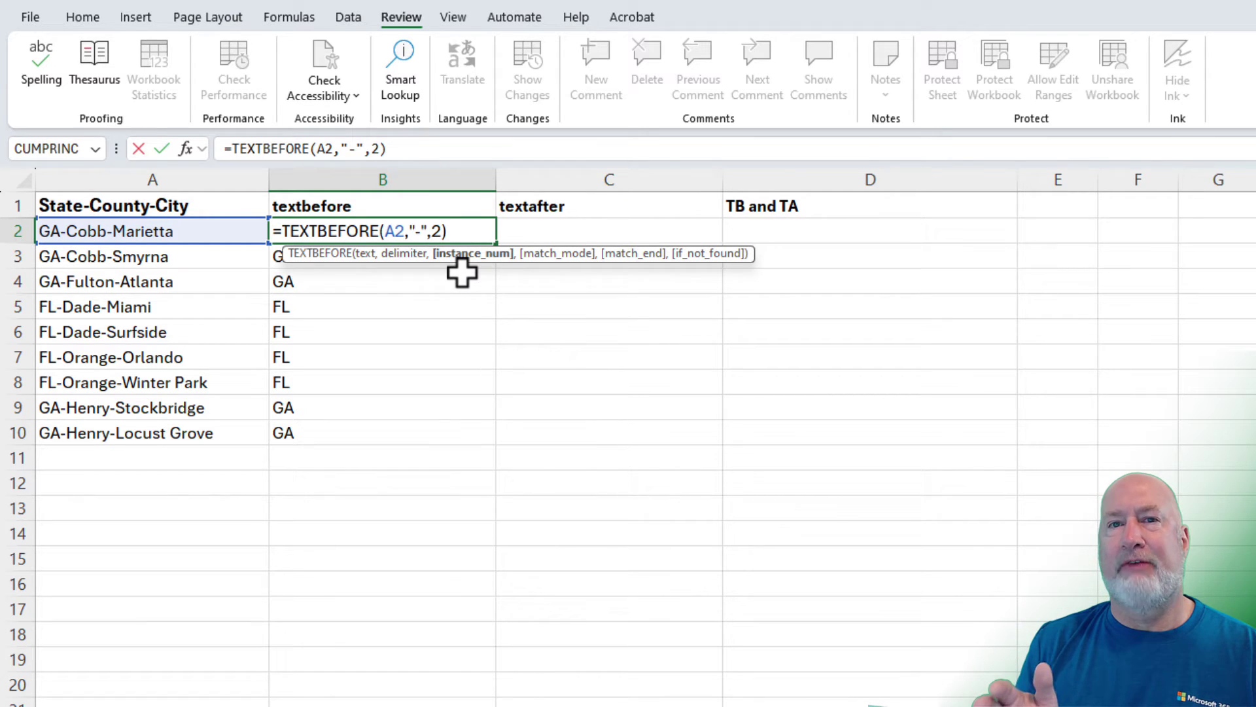
key("ctrl+Return")
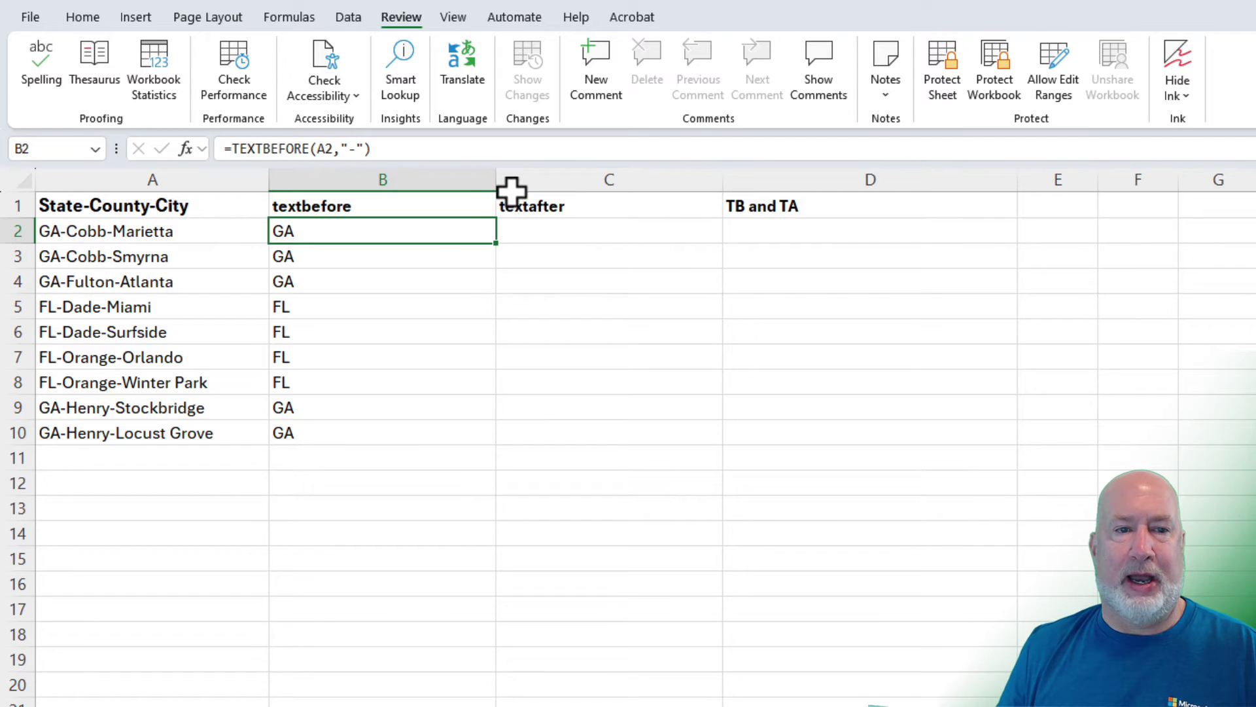
Narrow column B and enter =TEXTAFTER(A2,"-") in C2
left_click_drag(498, 174, 428, 189)
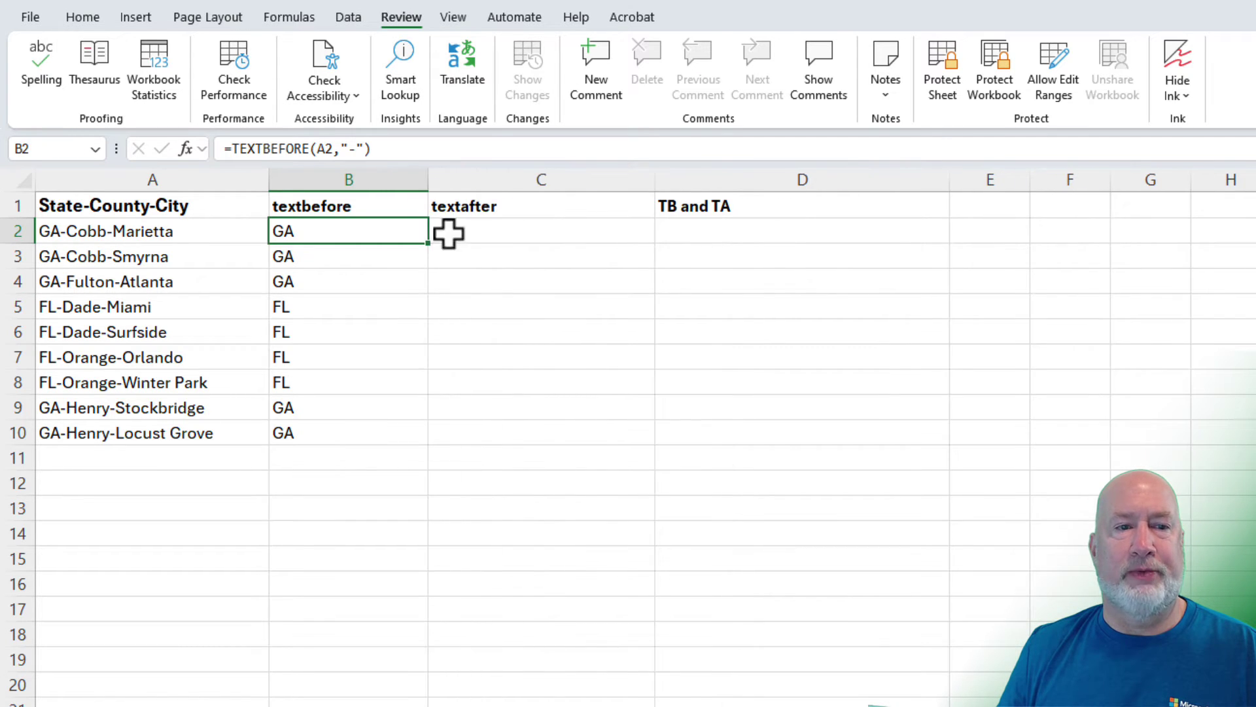
left_click(480, 229)
type("=texta")
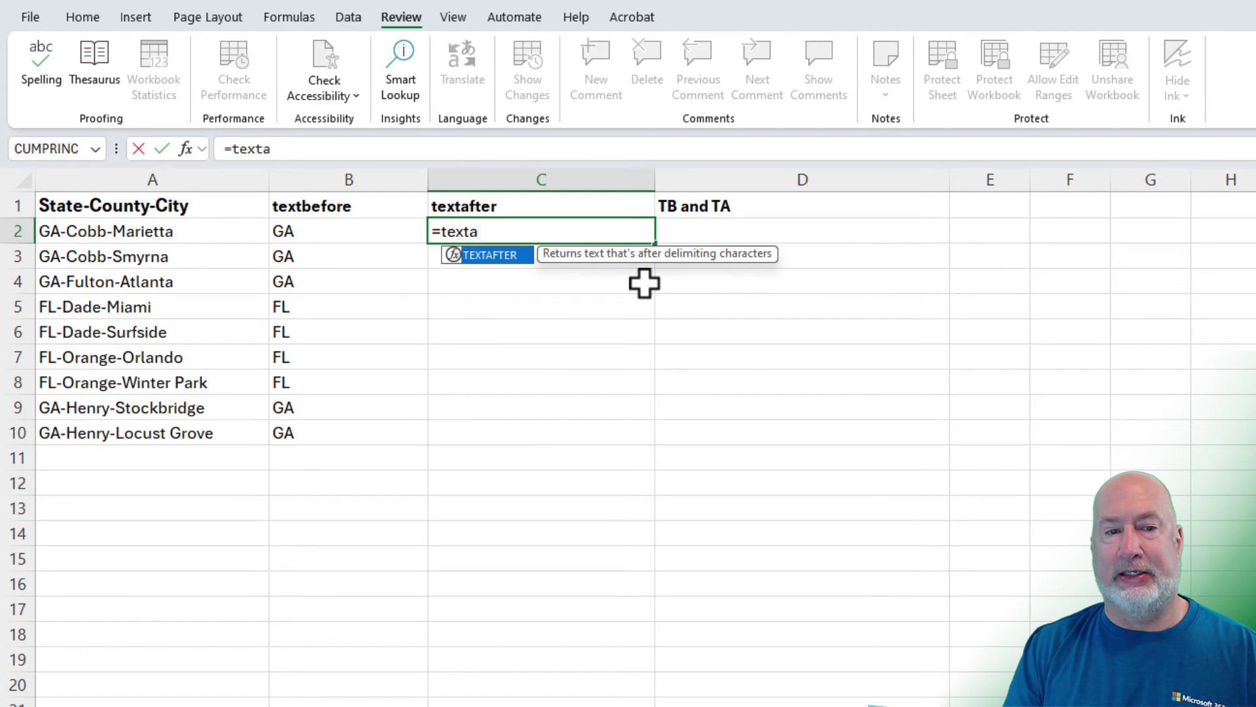
key("Tab")
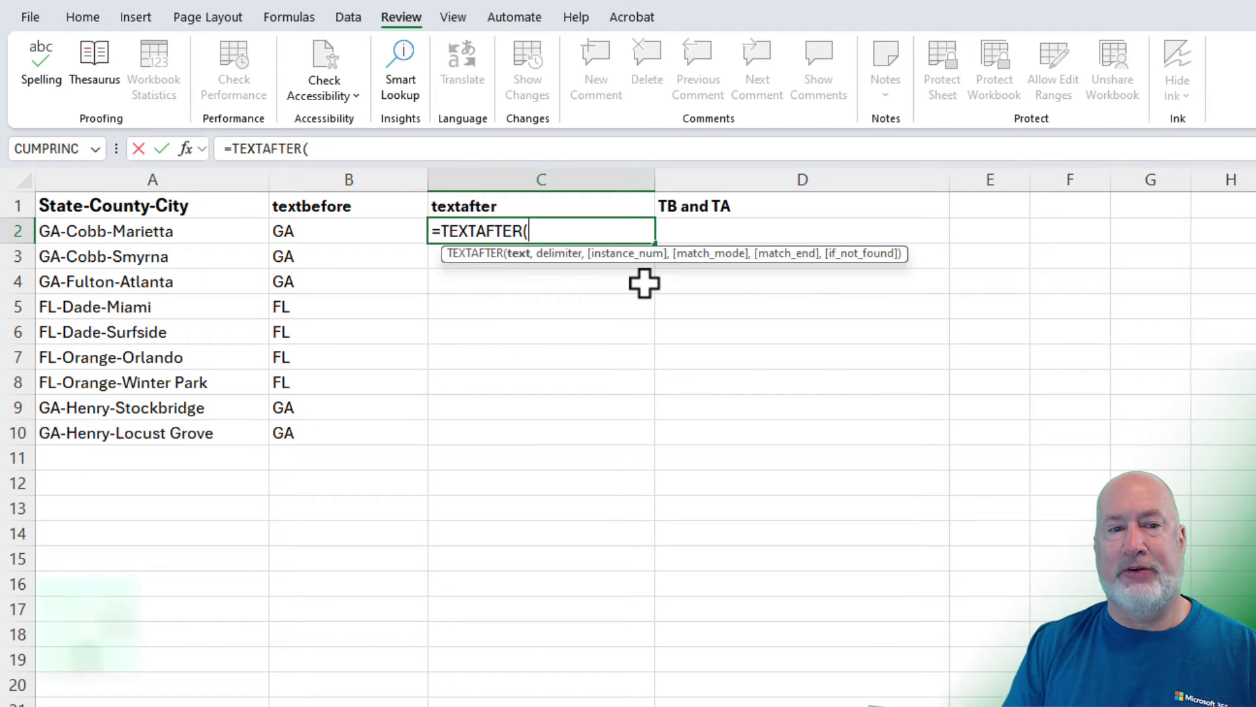
left_click(194, 237)
type(",")
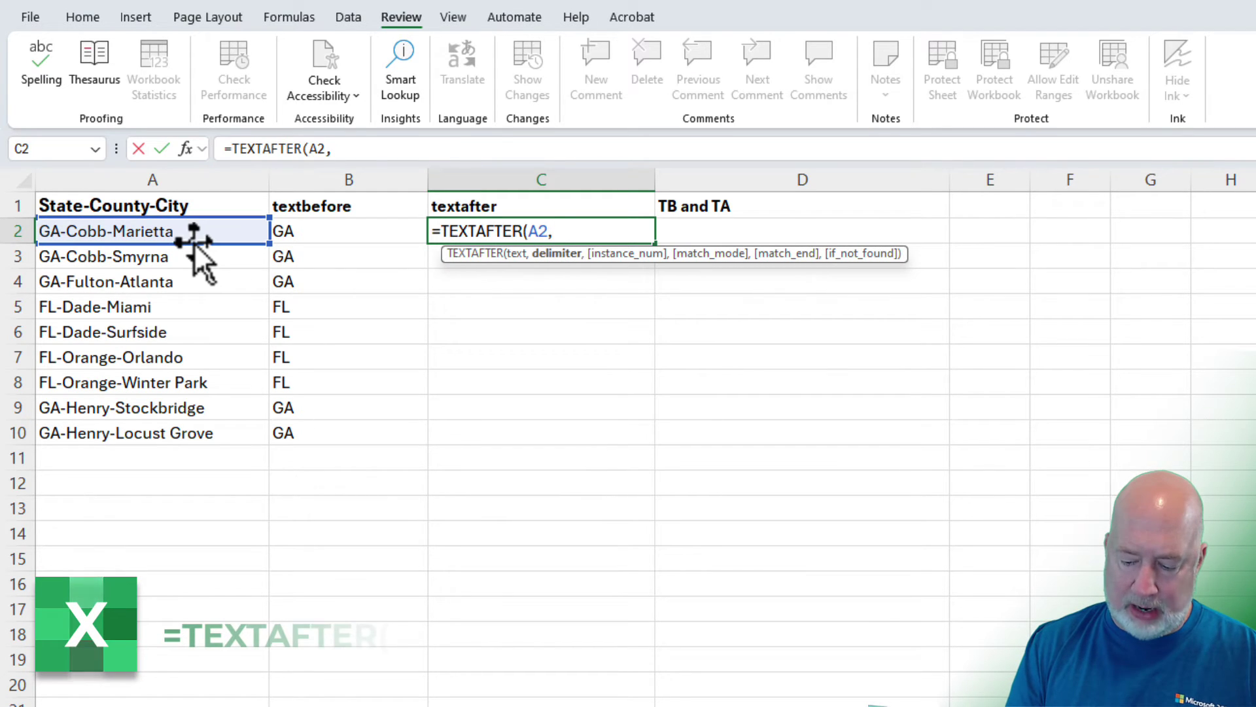
type("\"-\"")
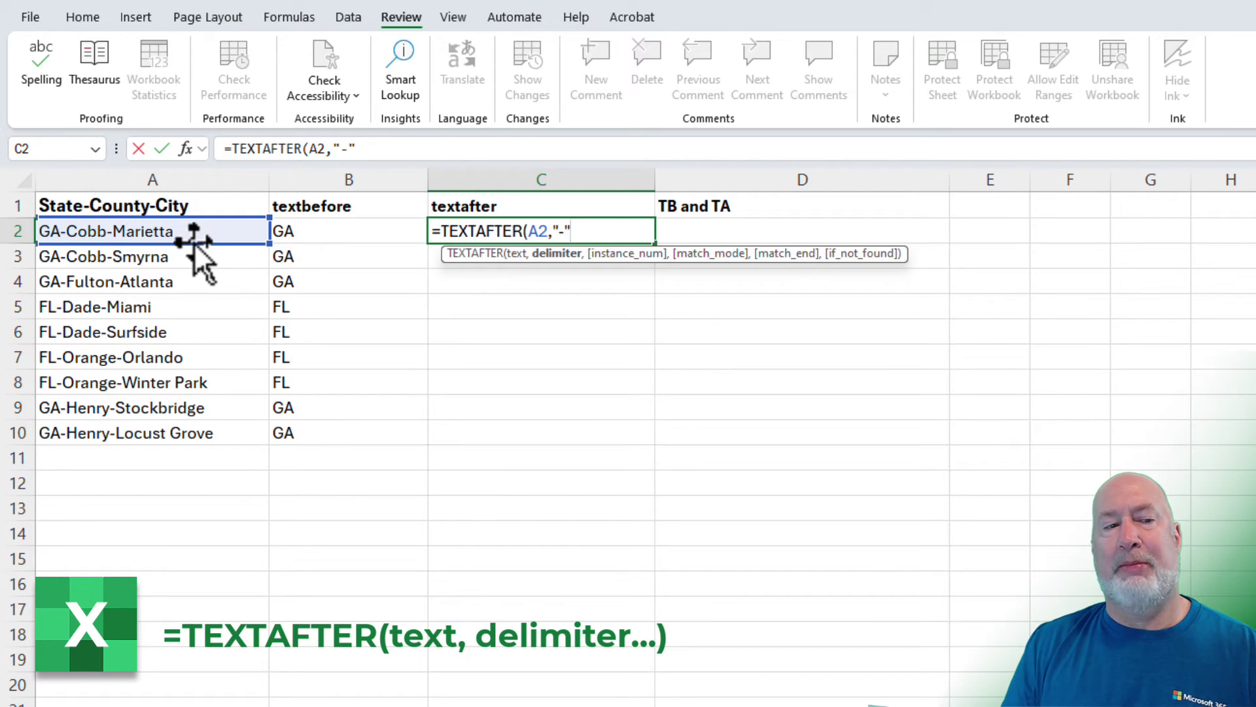
key("Return")
Fill the TEXTAFTER formula down to C10 and narrow column B a bit more
key("Up")
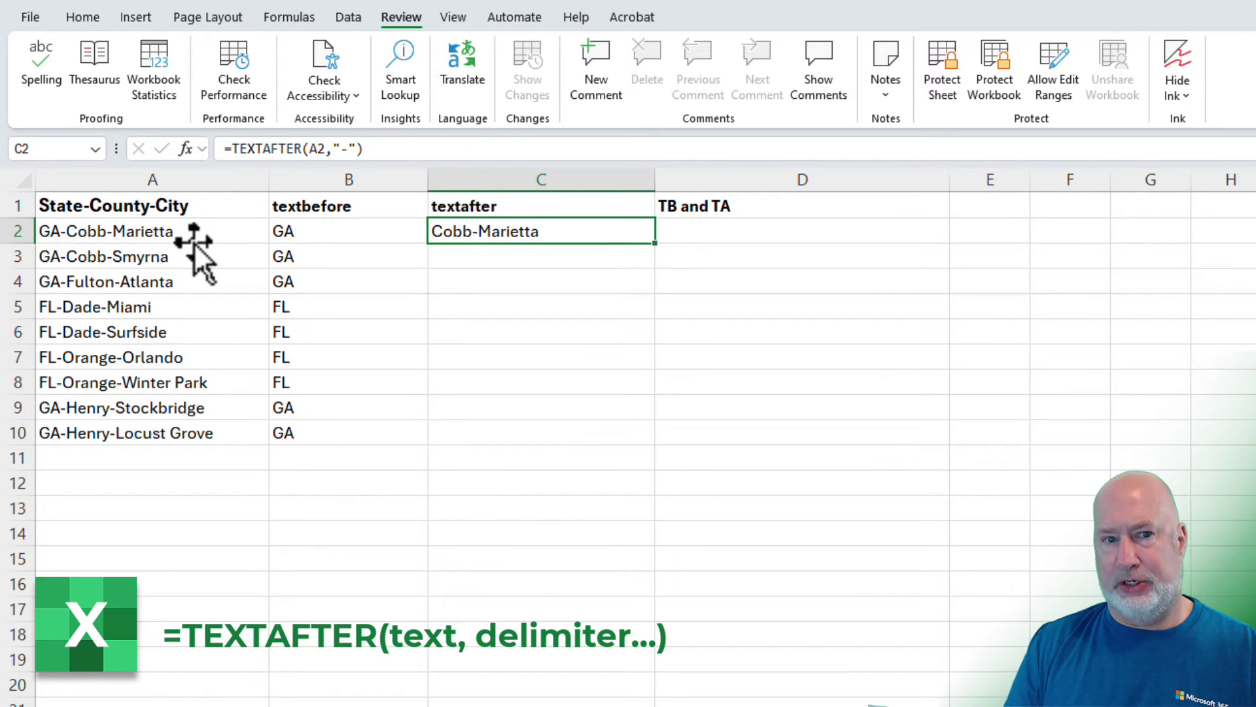
double_click(654, 243)
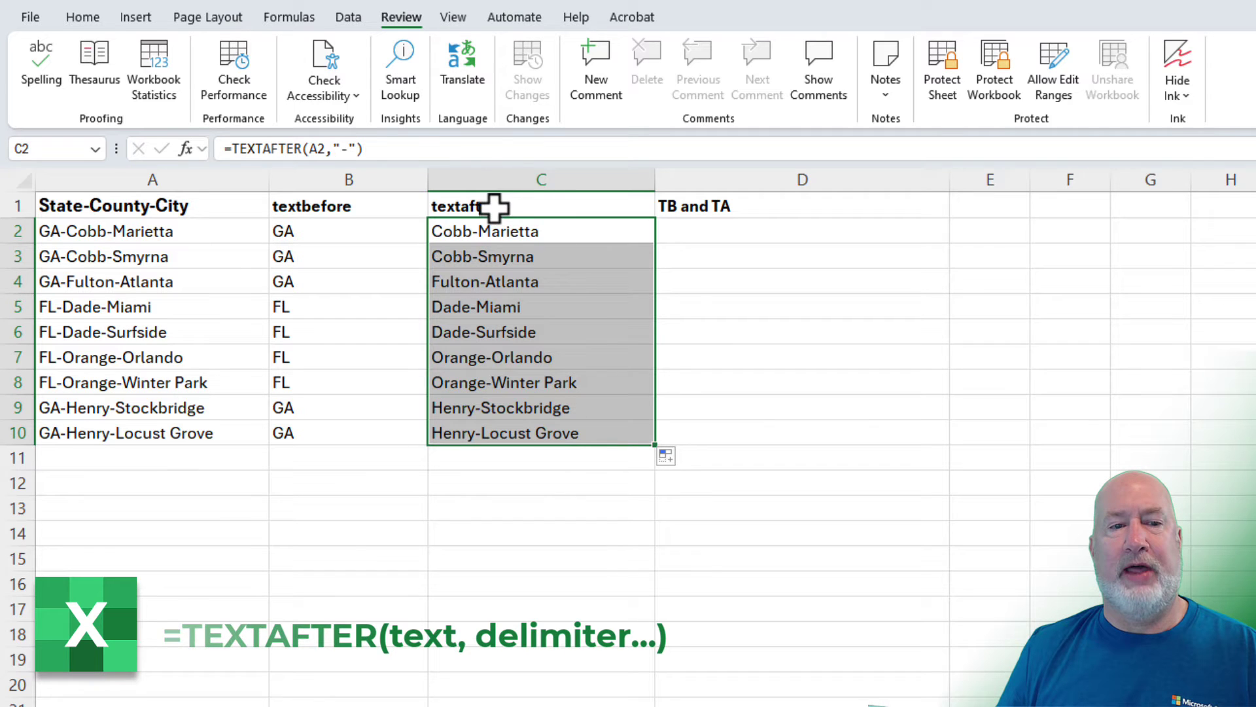
left_click_drag(432, 185, 415, 189)
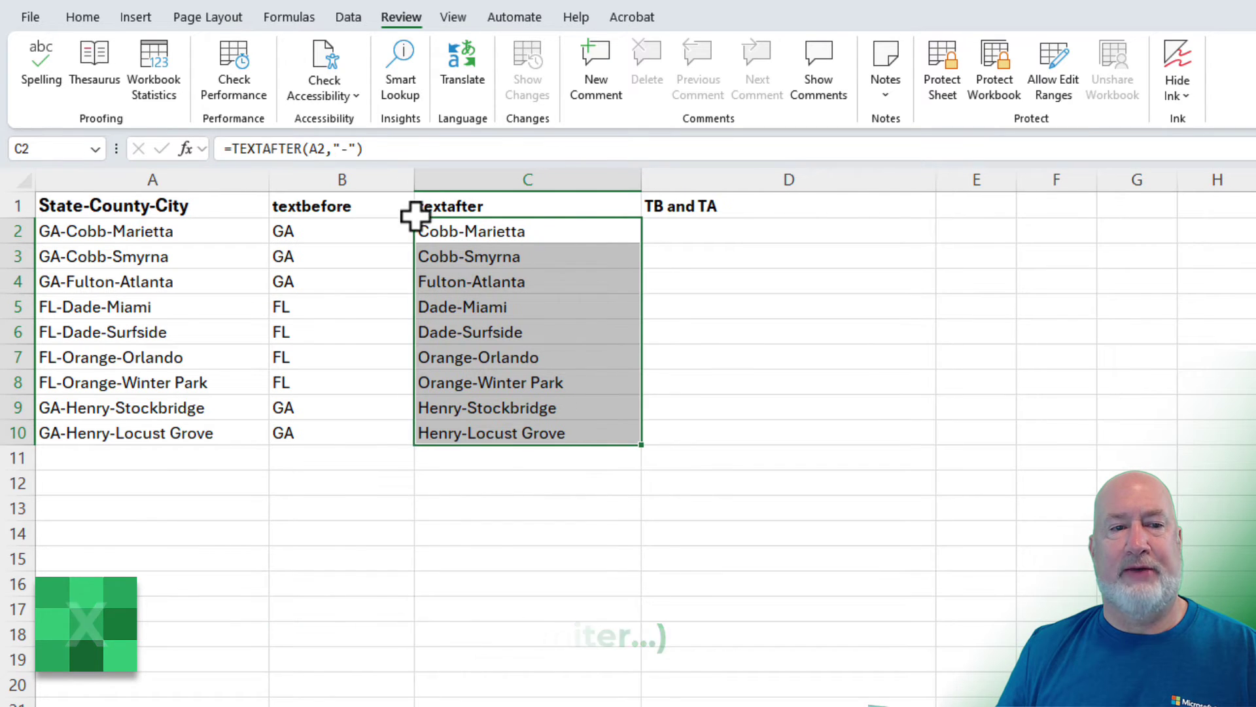
Enter =FORMULATEXT(B2) in B12 to display the TEXTBEFORE formula as text
left_click(384, 458)
left_click(381, 483)
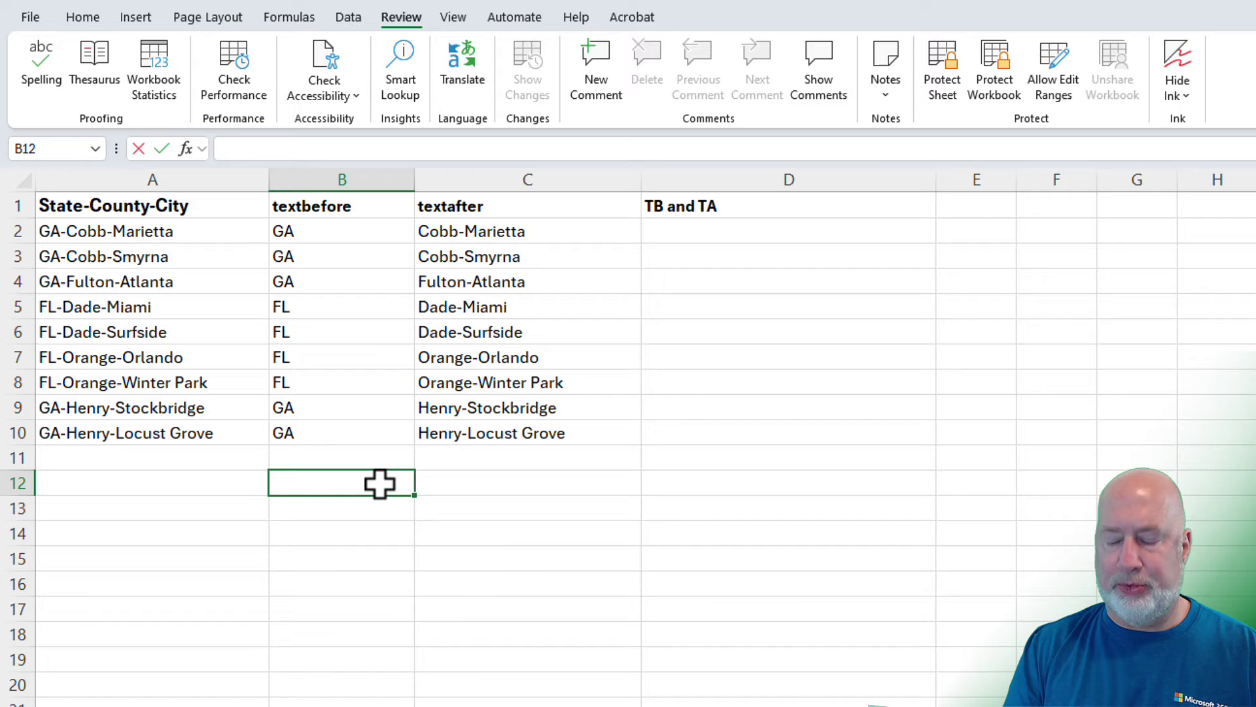
type("=form")
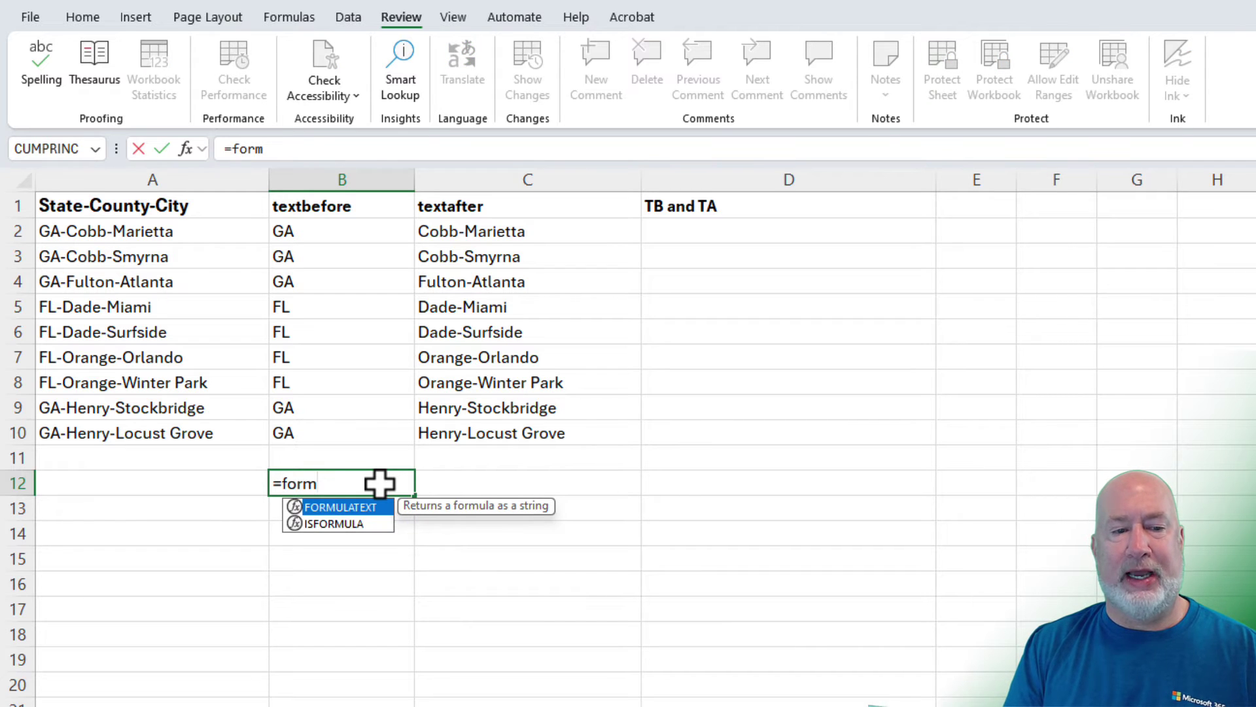
key("Tab")
left_click(352, 233)
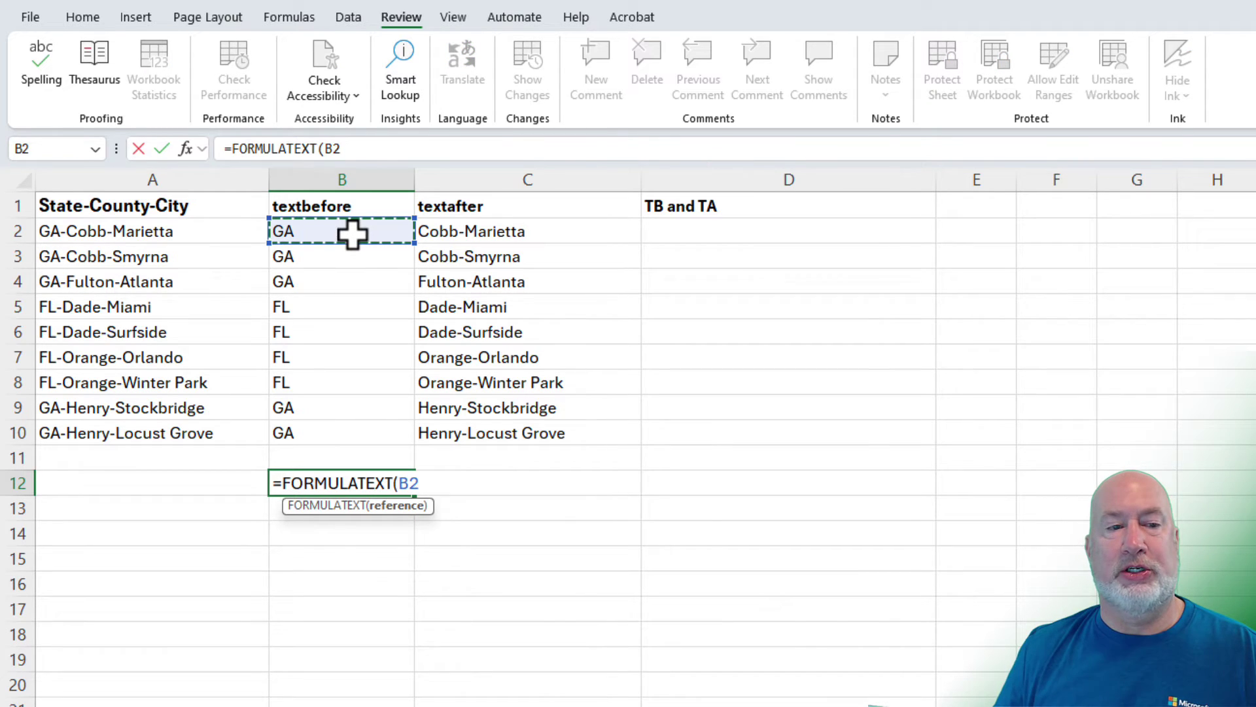
key("Return")
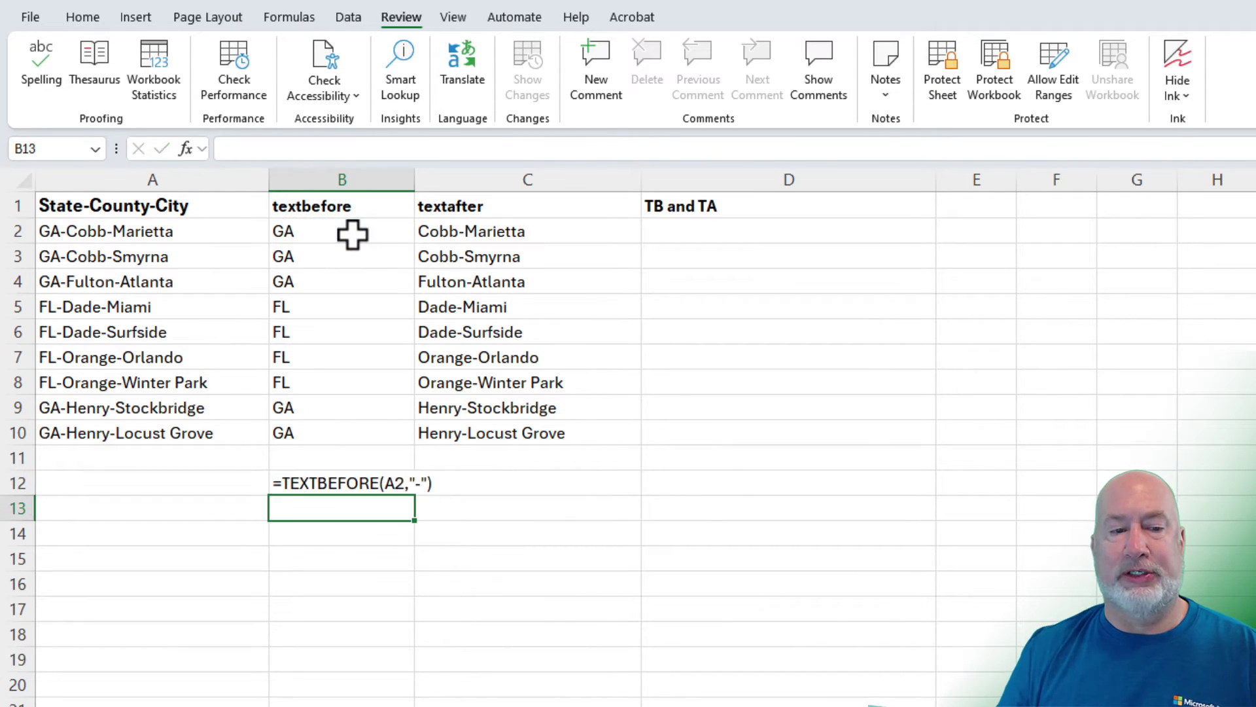
Copy the FORMULATEXT formula right from B12 into C12 with Ctrl+R
left_click(377, 484)
left_click_drag(415, 499, 585, 505)
key("ctrl+r")
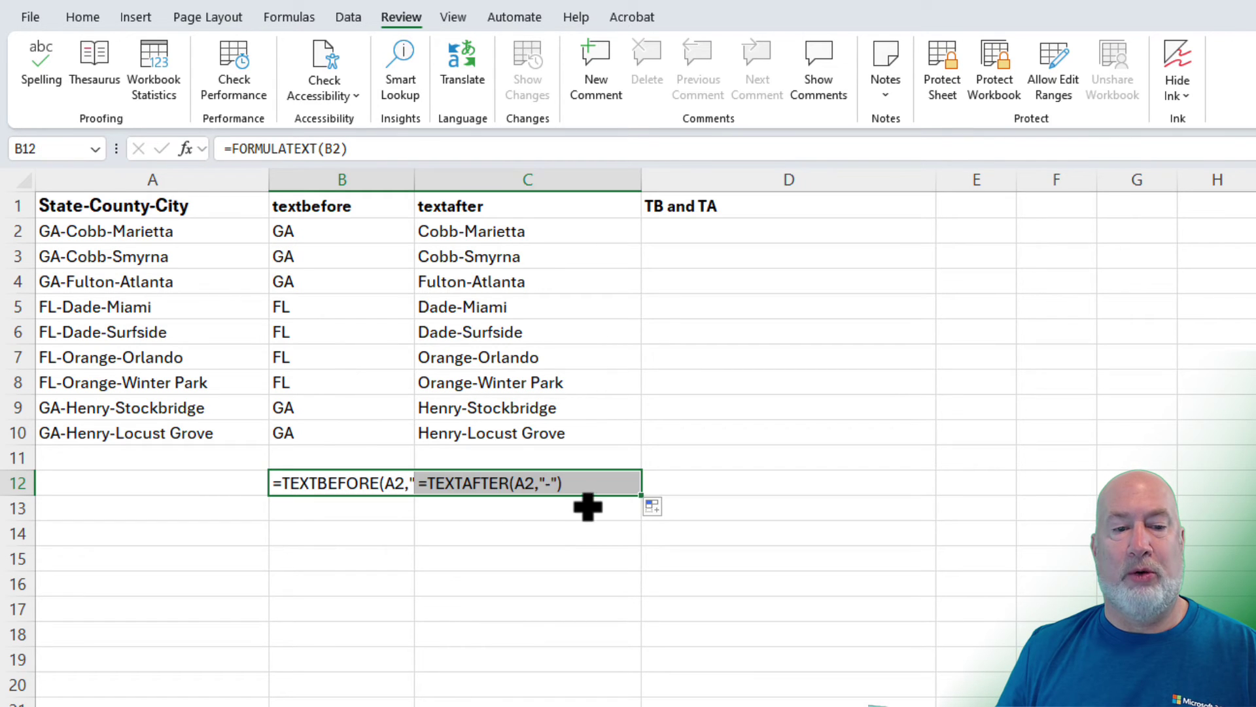
left_click_drag(415, 185, 449, 185)
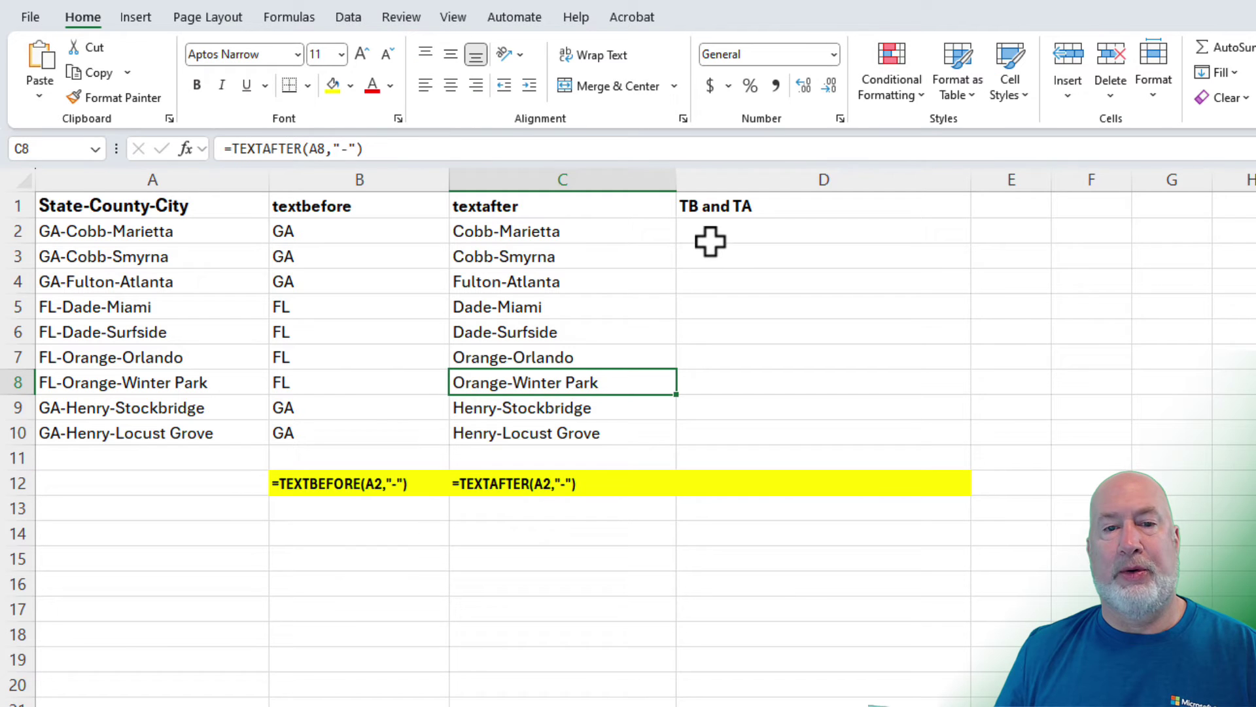
left_click(712, 235)
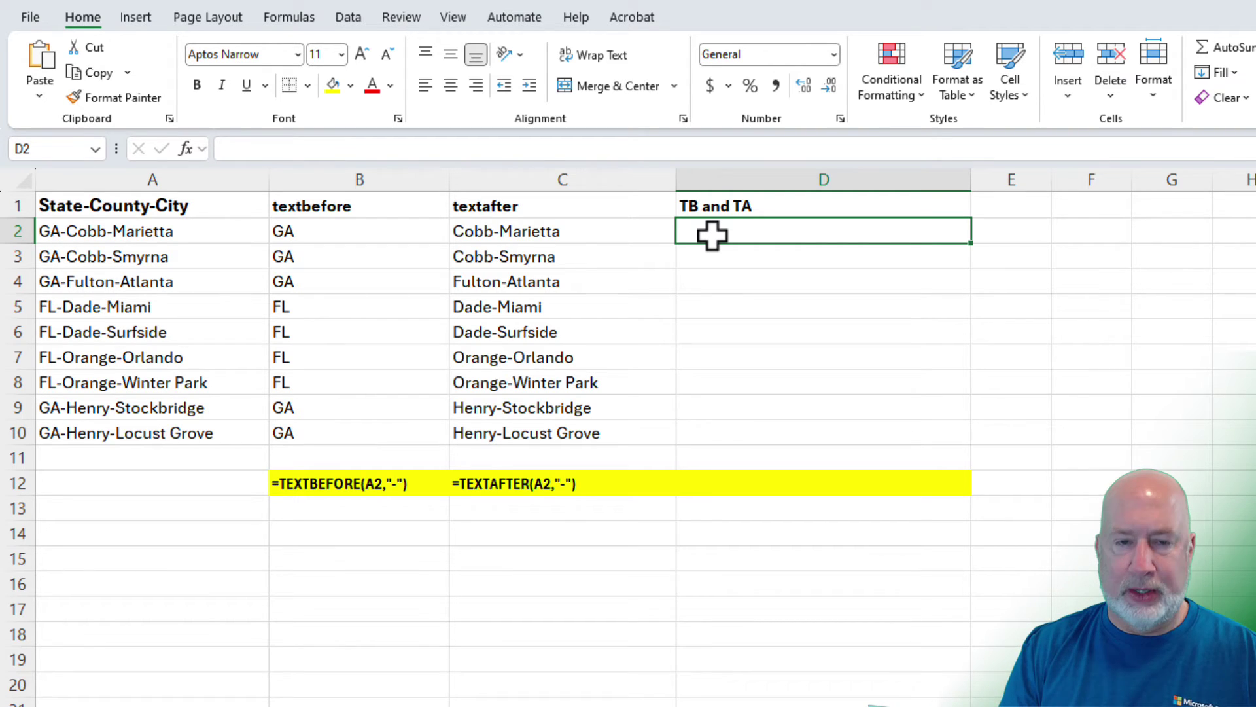
Enter =TEXTAFTER(A2,"-") in D2 so it returns Cobb-Marietta
type("=tex")
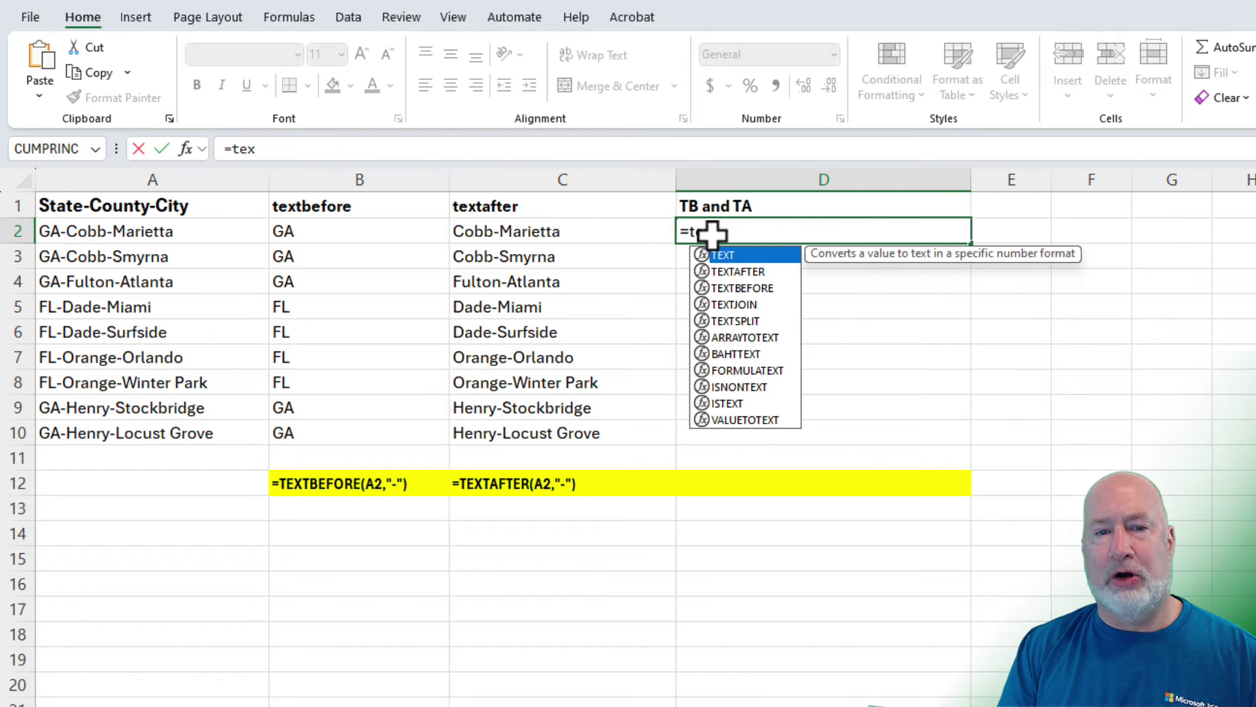
type("ta")
key("Tab")
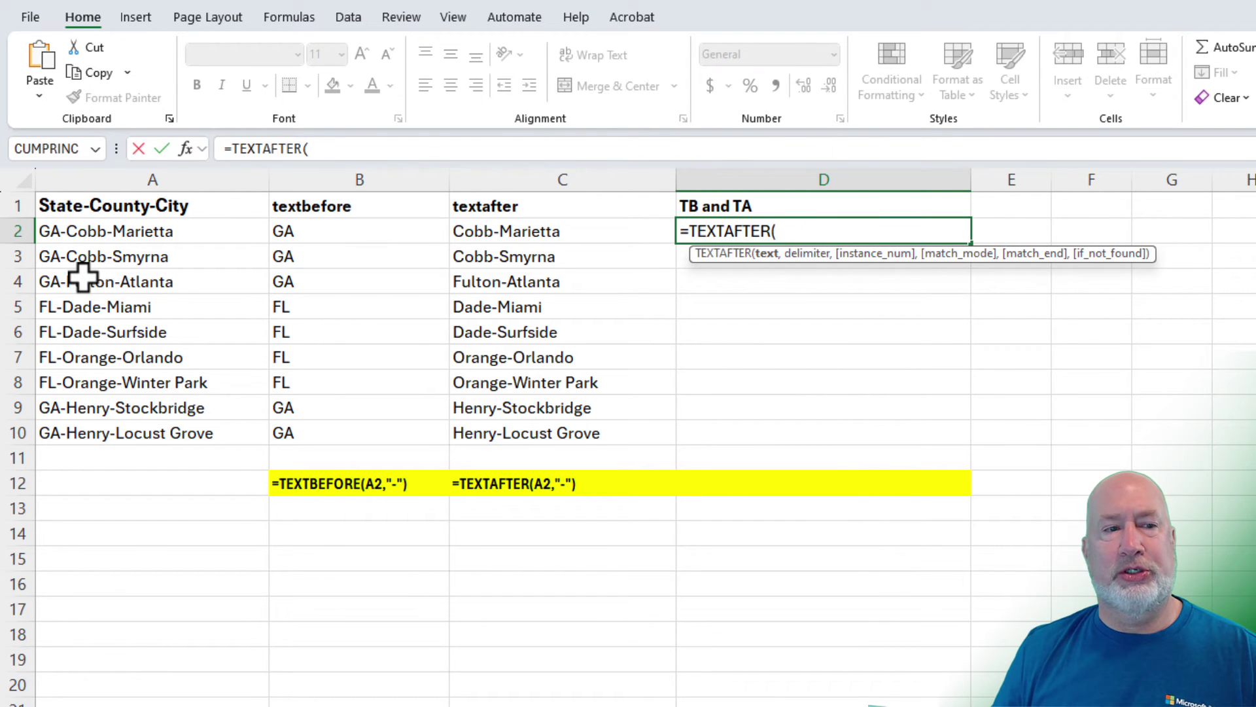
left_click(149, 231)
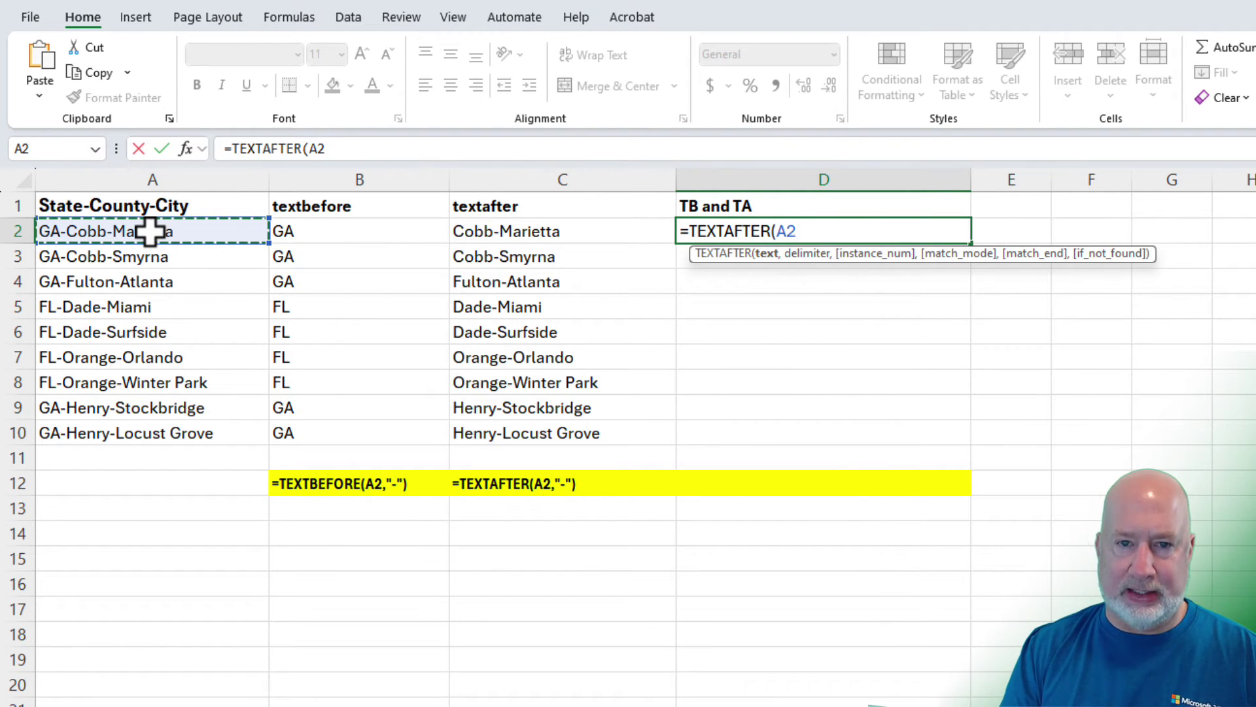
type(",\"-")
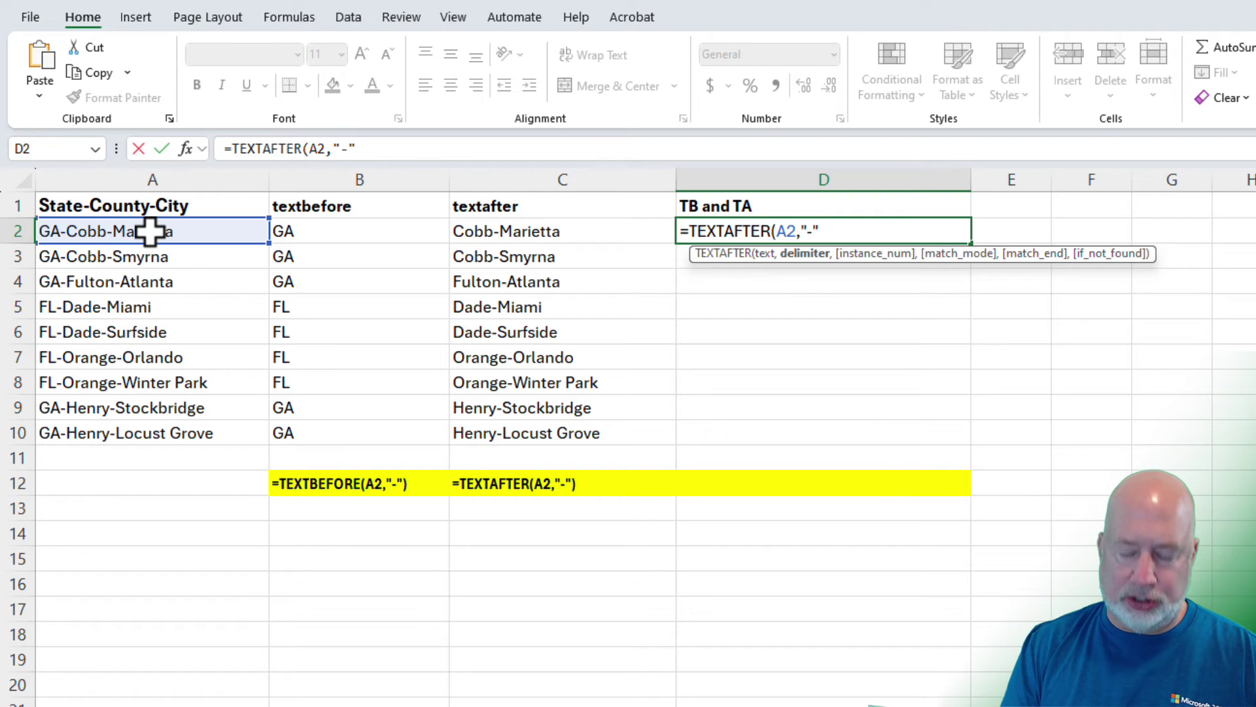
key("Return")
key("Up")
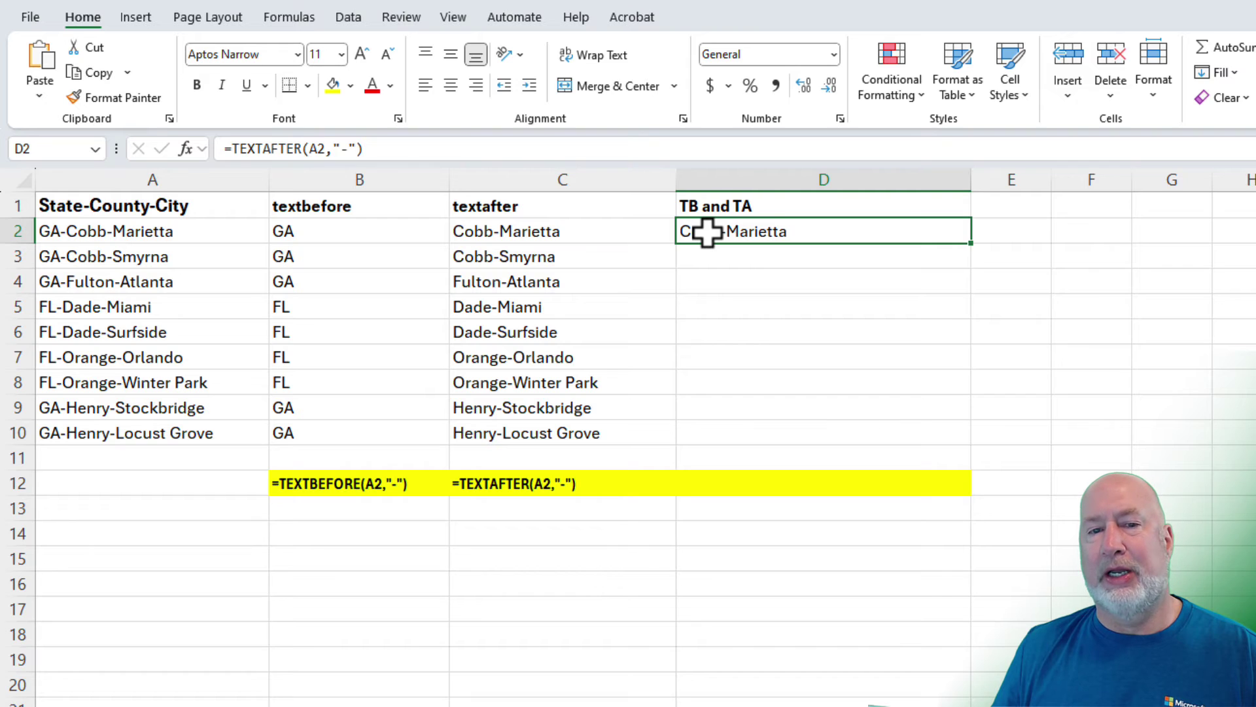
Wrap D2's formula as =TEXTBEFORE(TEXTAFTER(A2,"-"),"-") so it returns only the county Cobb
left_click(379, 231)
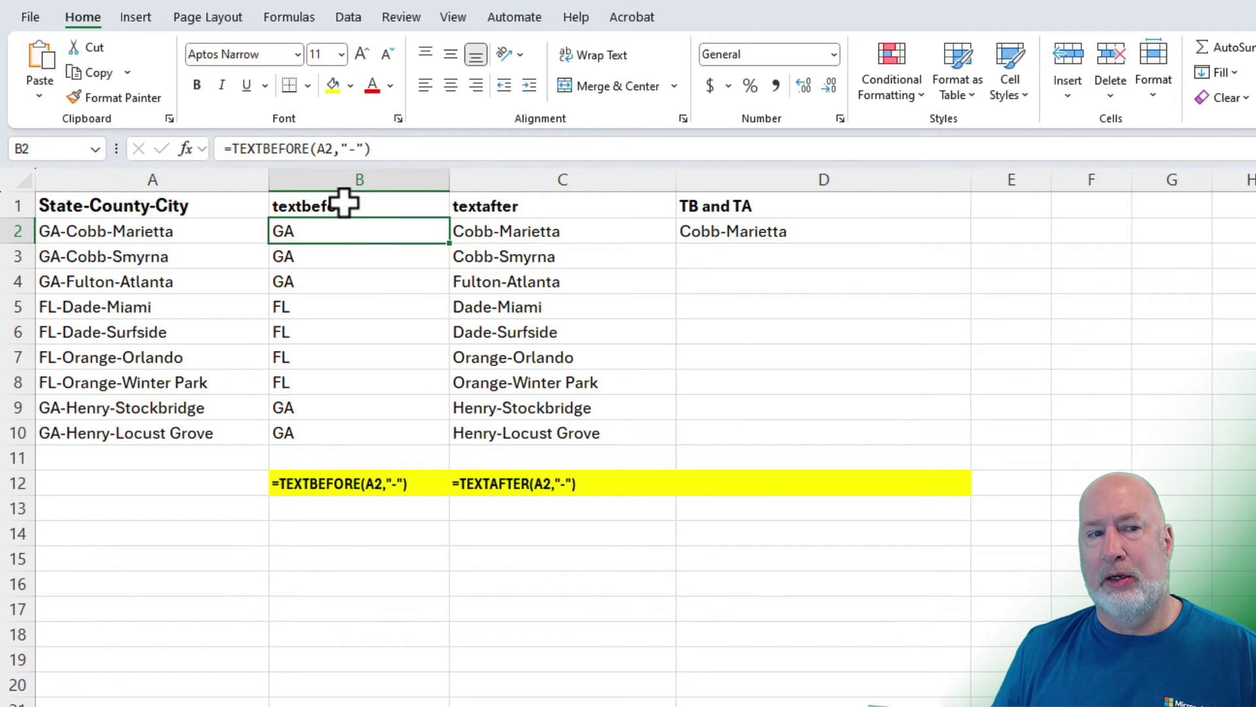
double_click(702, 231)
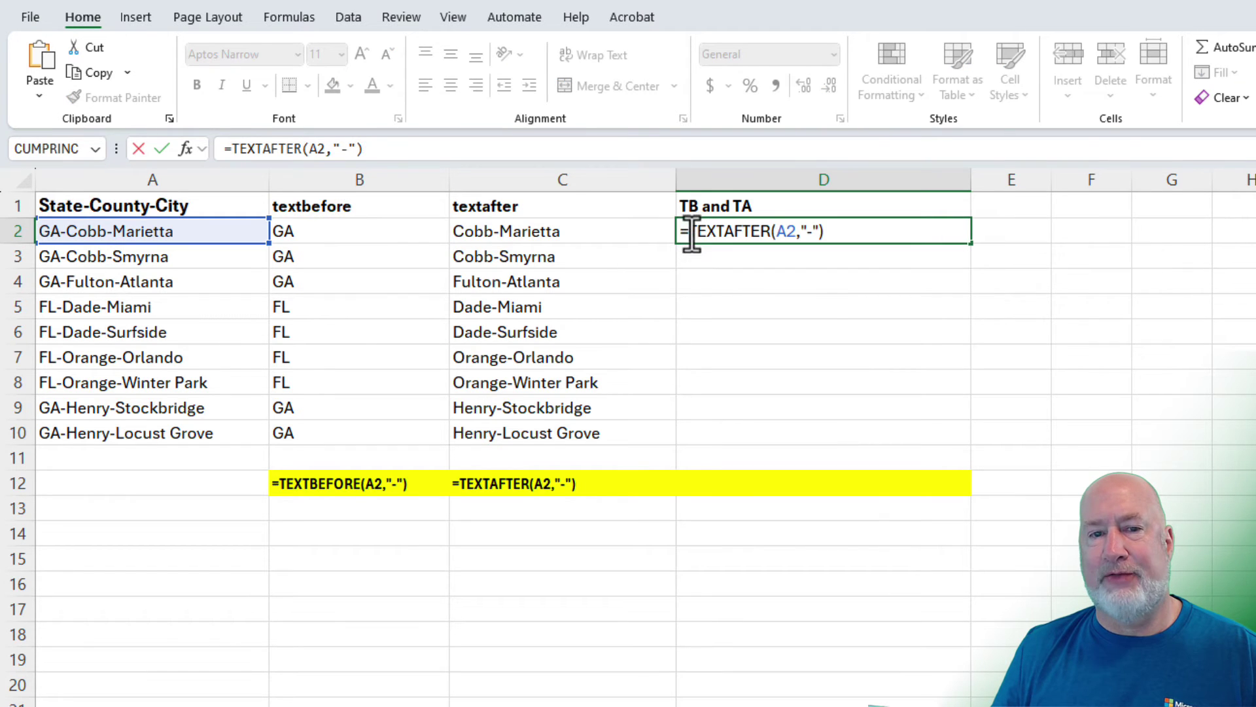
left_click(681, 231)
type("text")
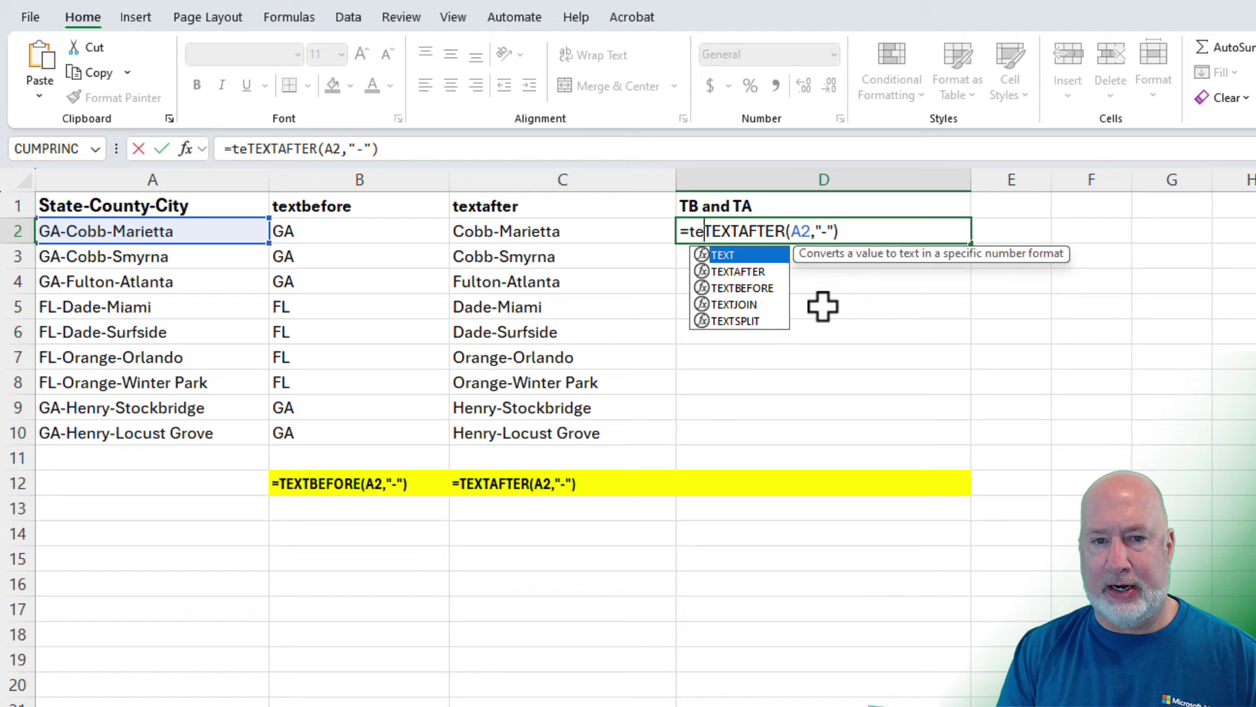
type("be")
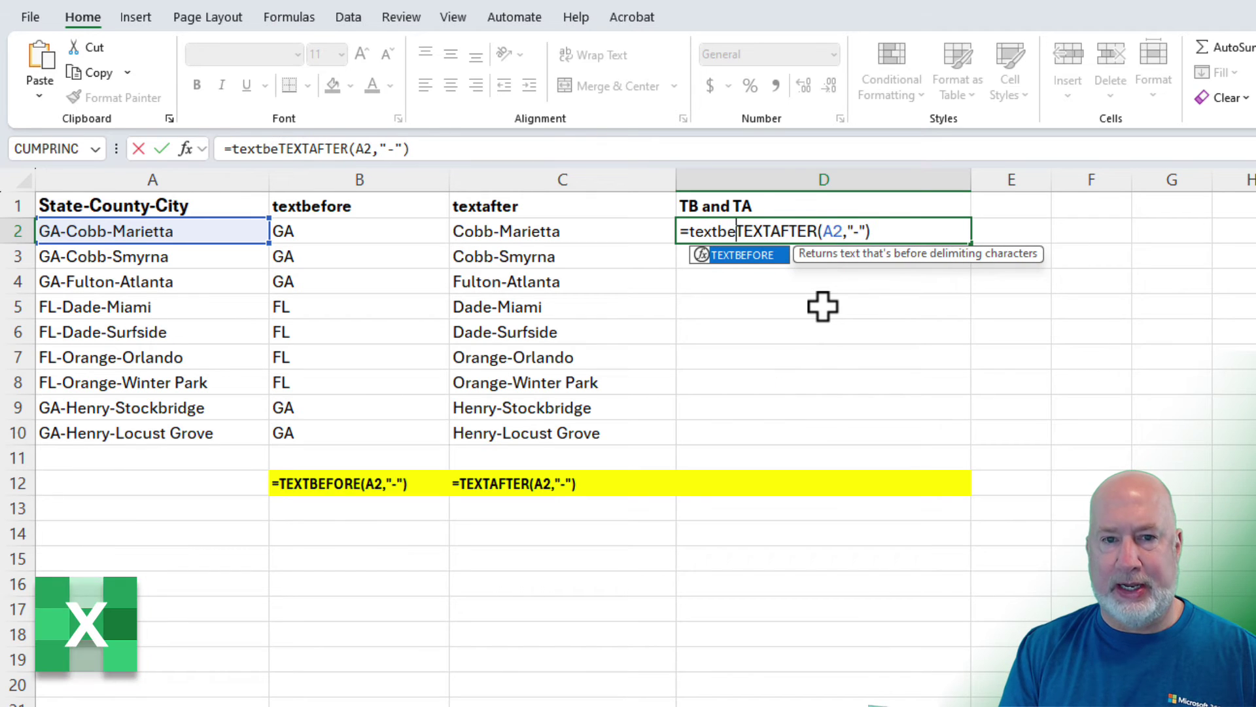
key("Tab")
key("End")
type(",")
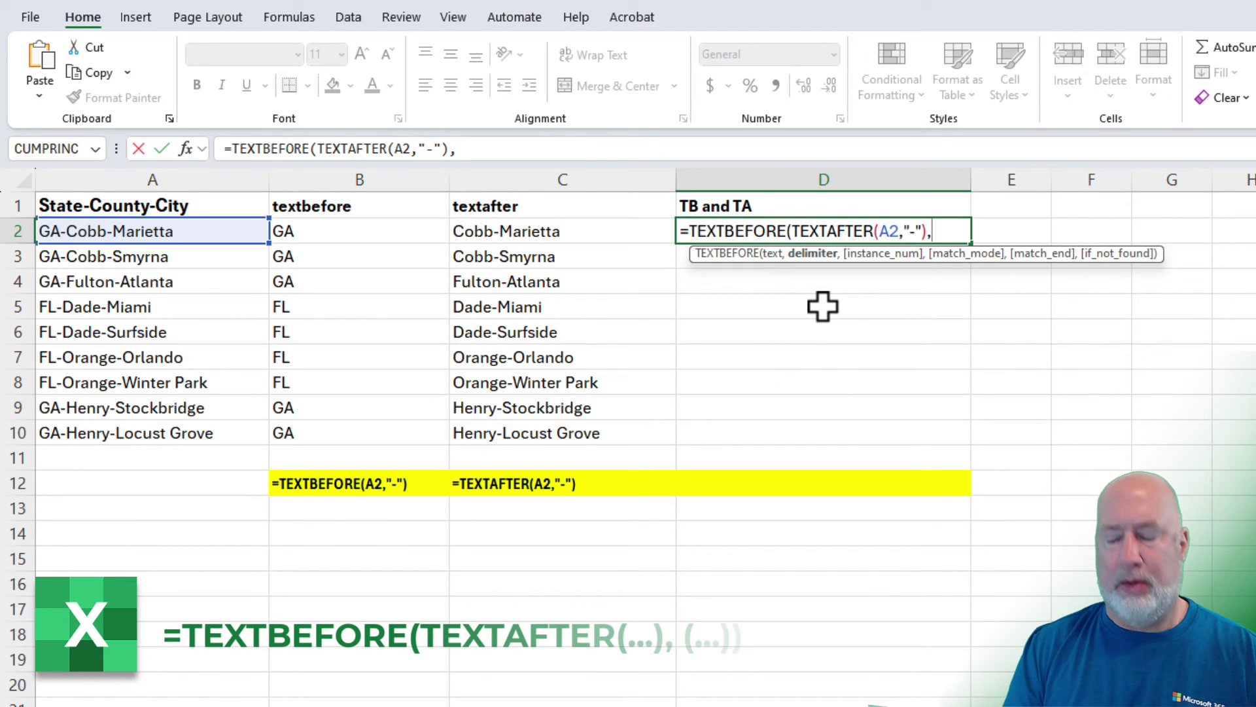
type("\"-\"")
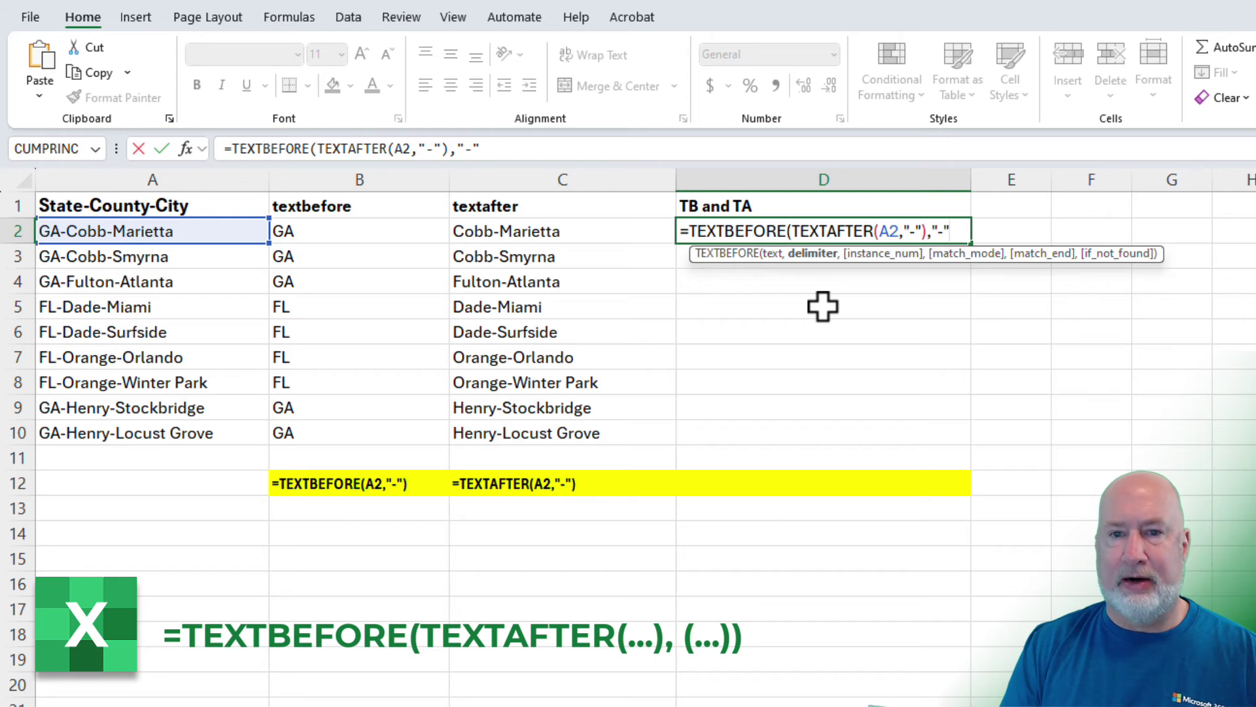
type("-\")")
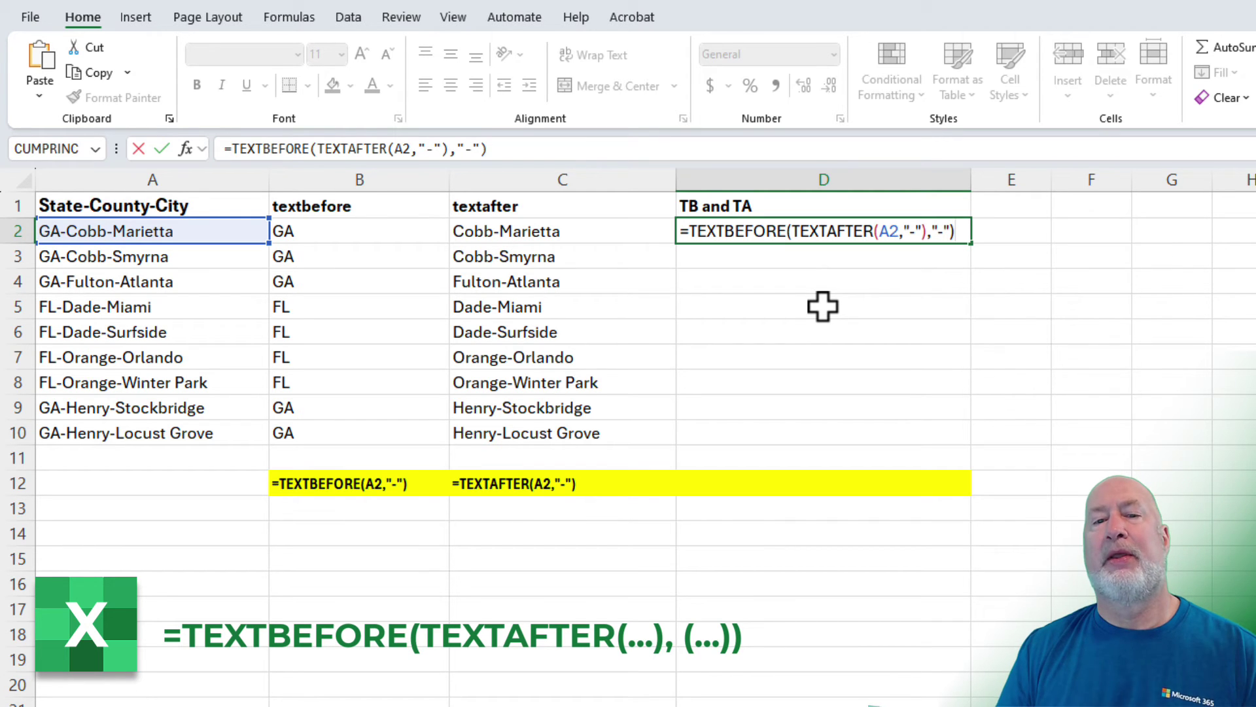
key("ctrl+Return")
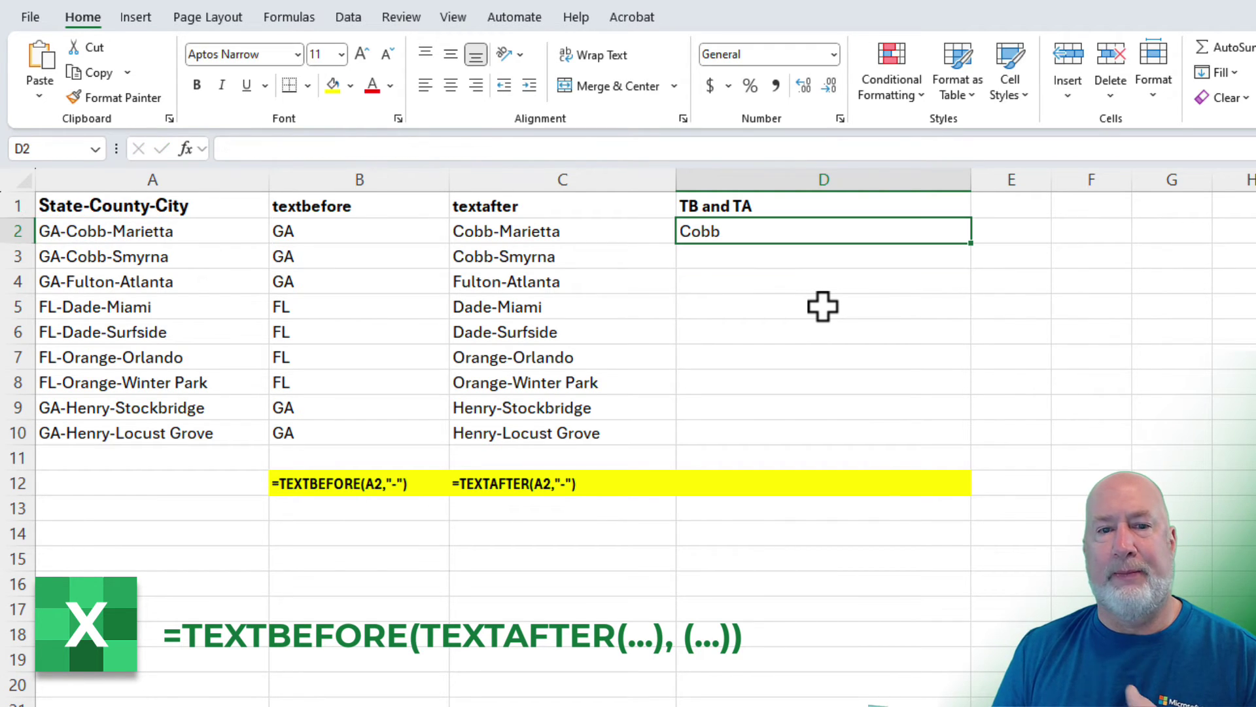
Fill the county formula down to D10 and extend the row 12 formula text from C12 into D12
double_click(971, 243)
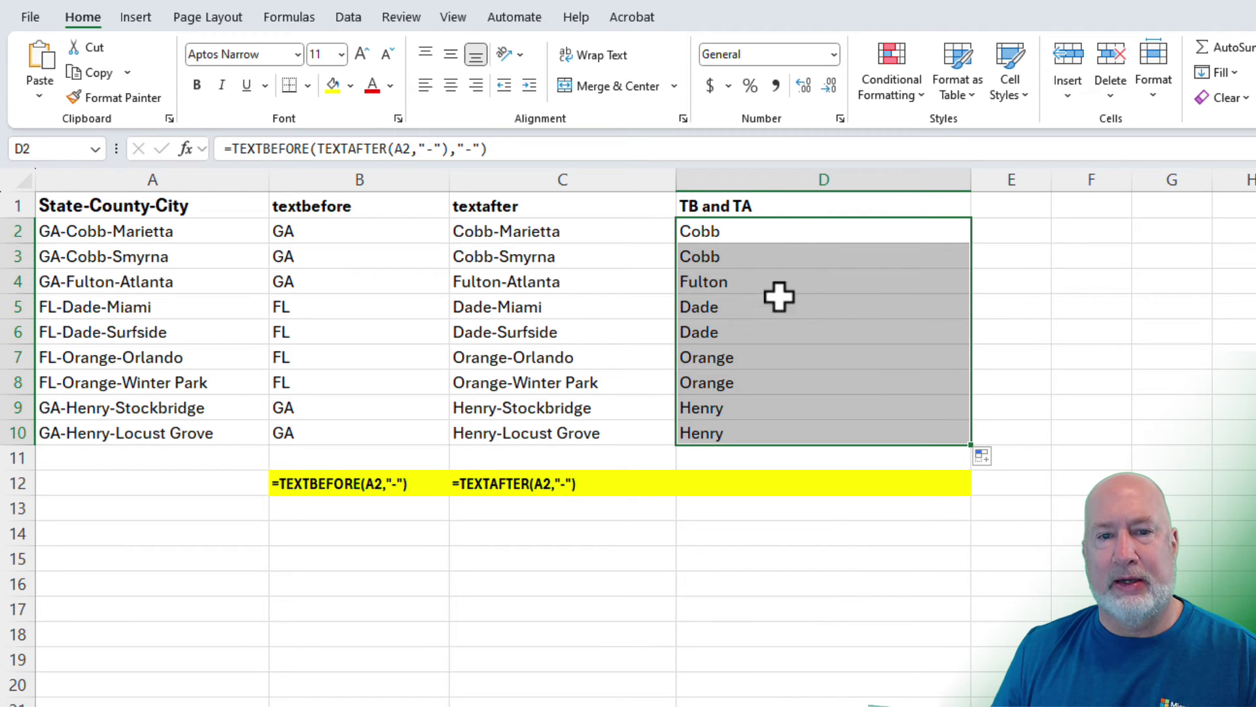
left_click(648, 484)
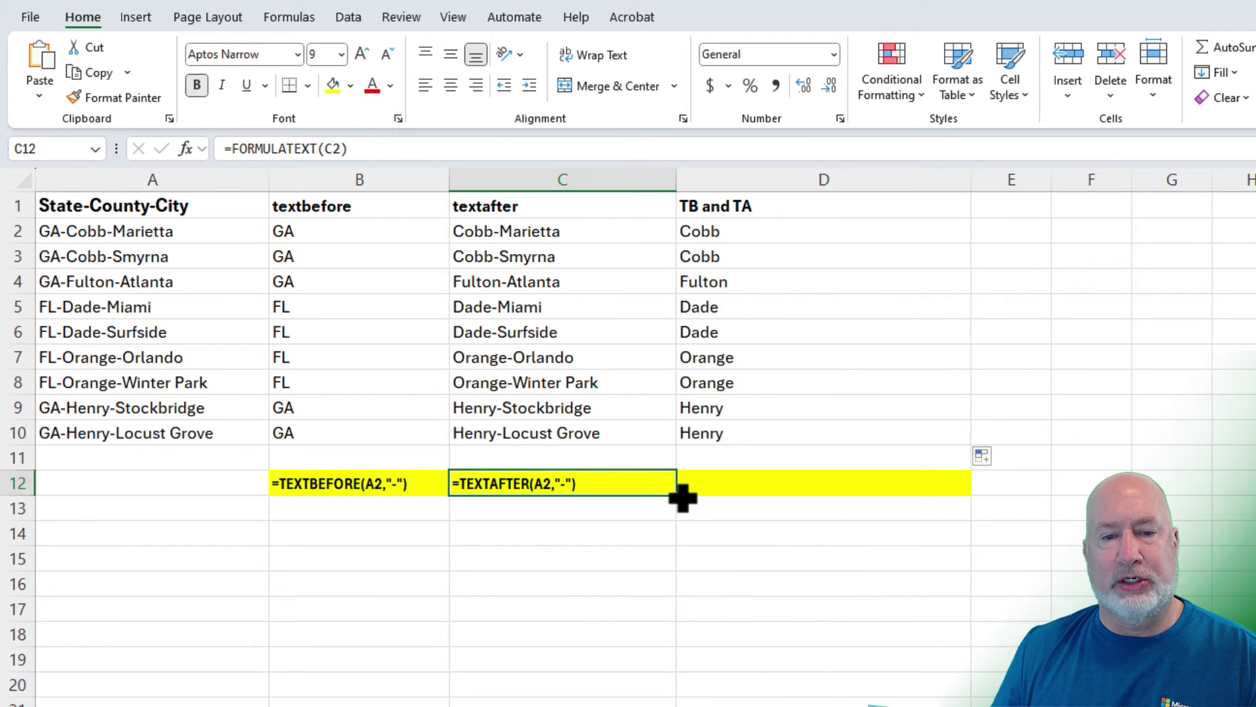
left_click_drag(682, 498, 851, 496)
left_click(835, 325)
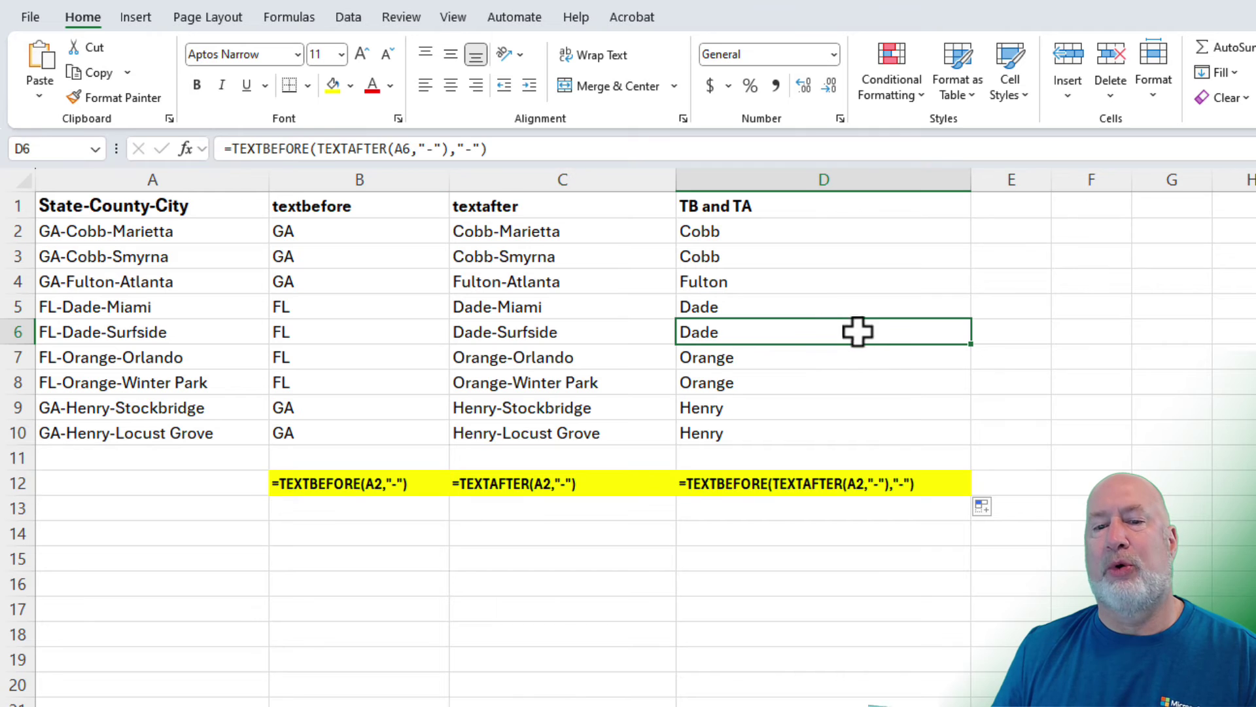
left_click(782, 230)
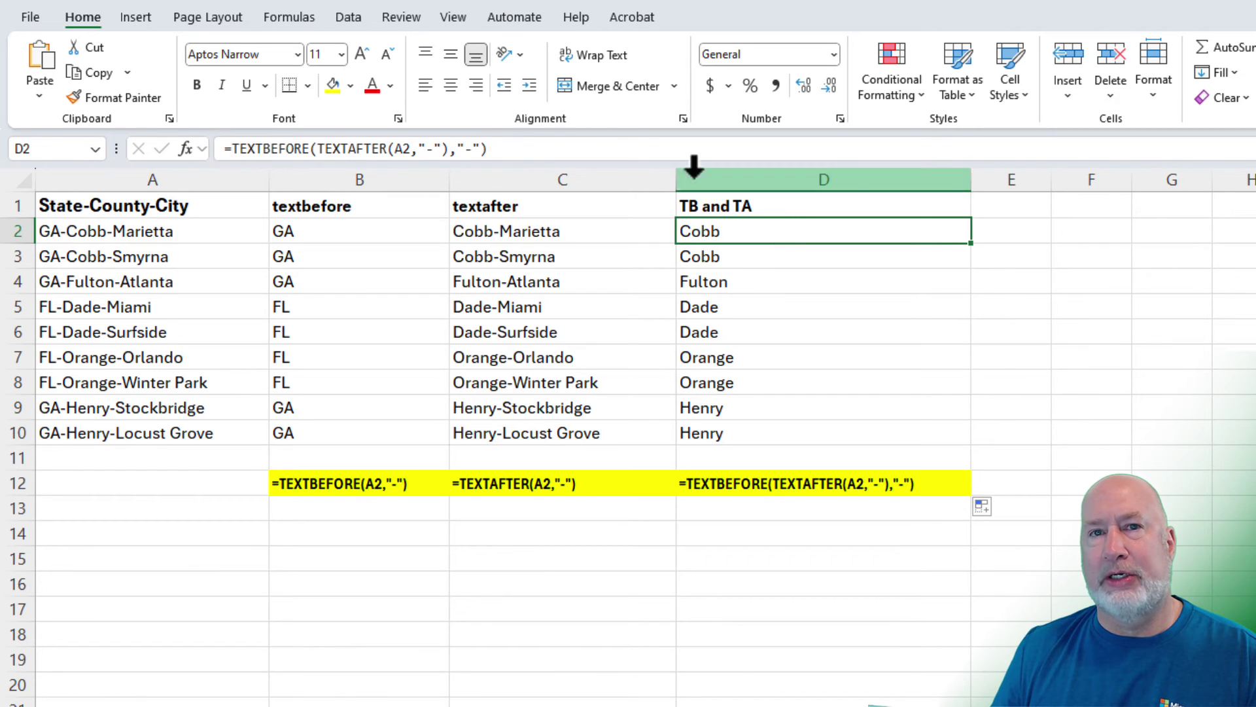
Evaluate D2's formula step by step: GA-Cobb-Marietta, then Cobb-Marietta, then the final result Cobb
left_click(303, 18)
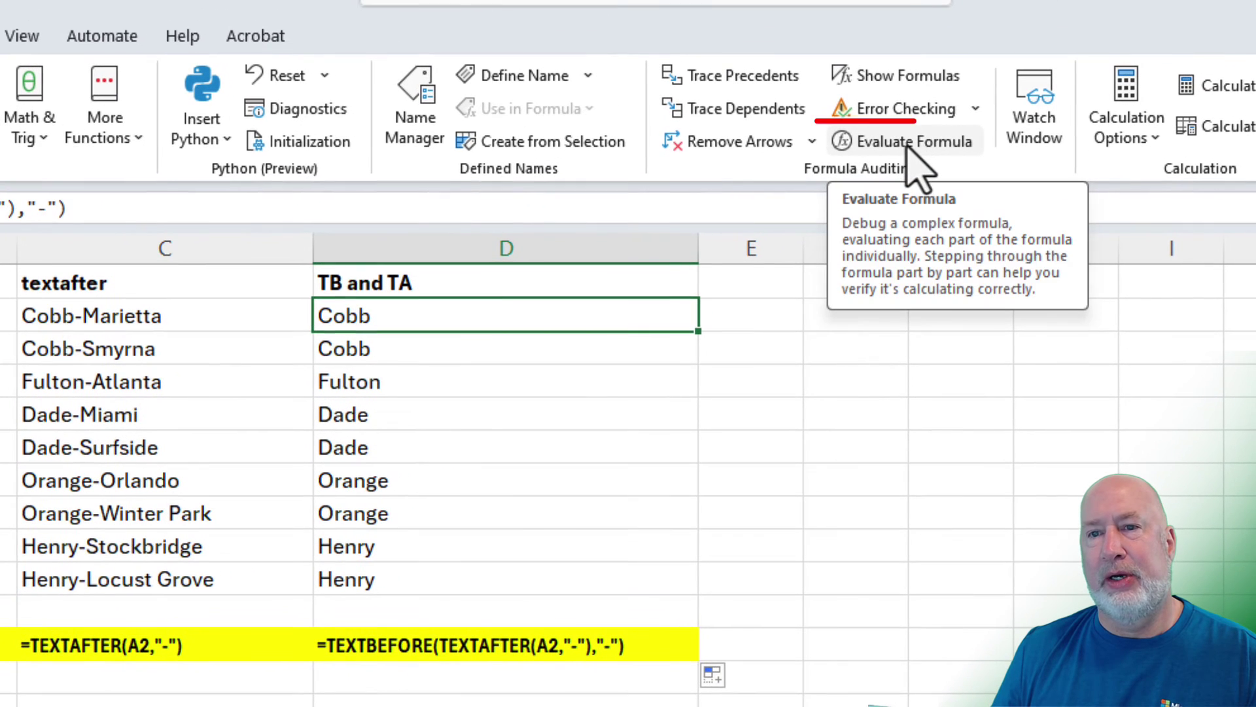
left_click(979, 130)
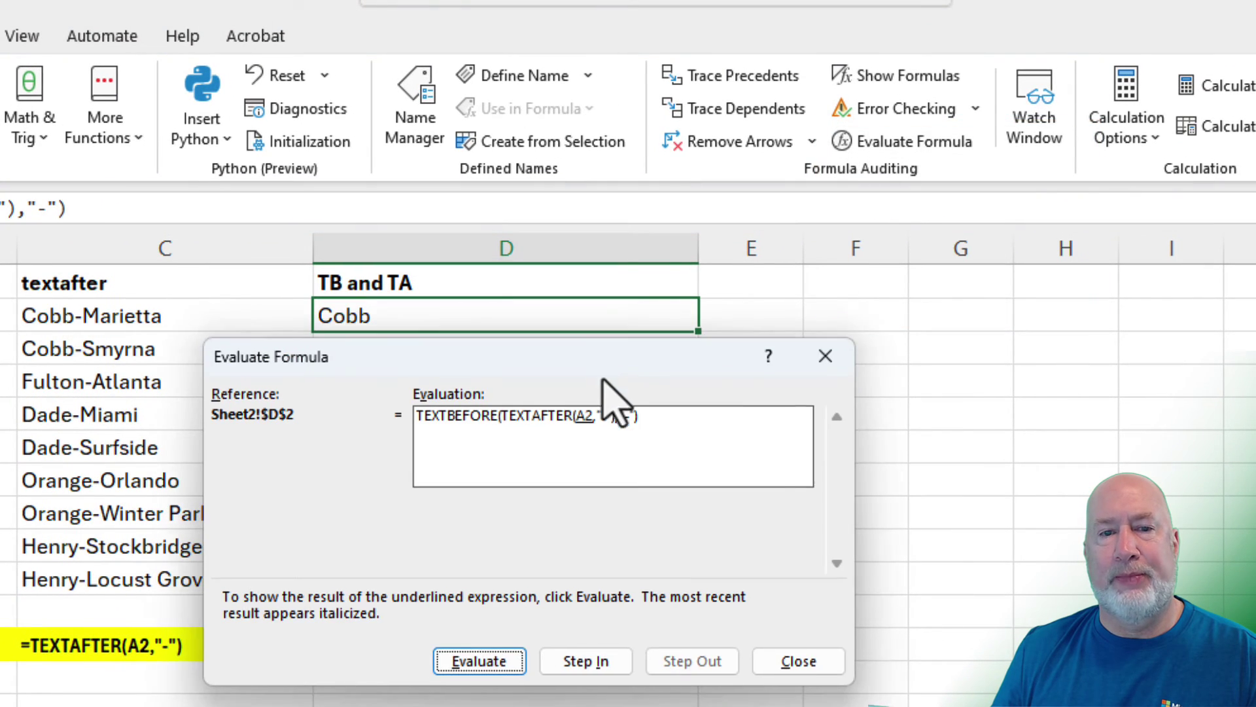
left_click_drag(602, 360, 502, 392)
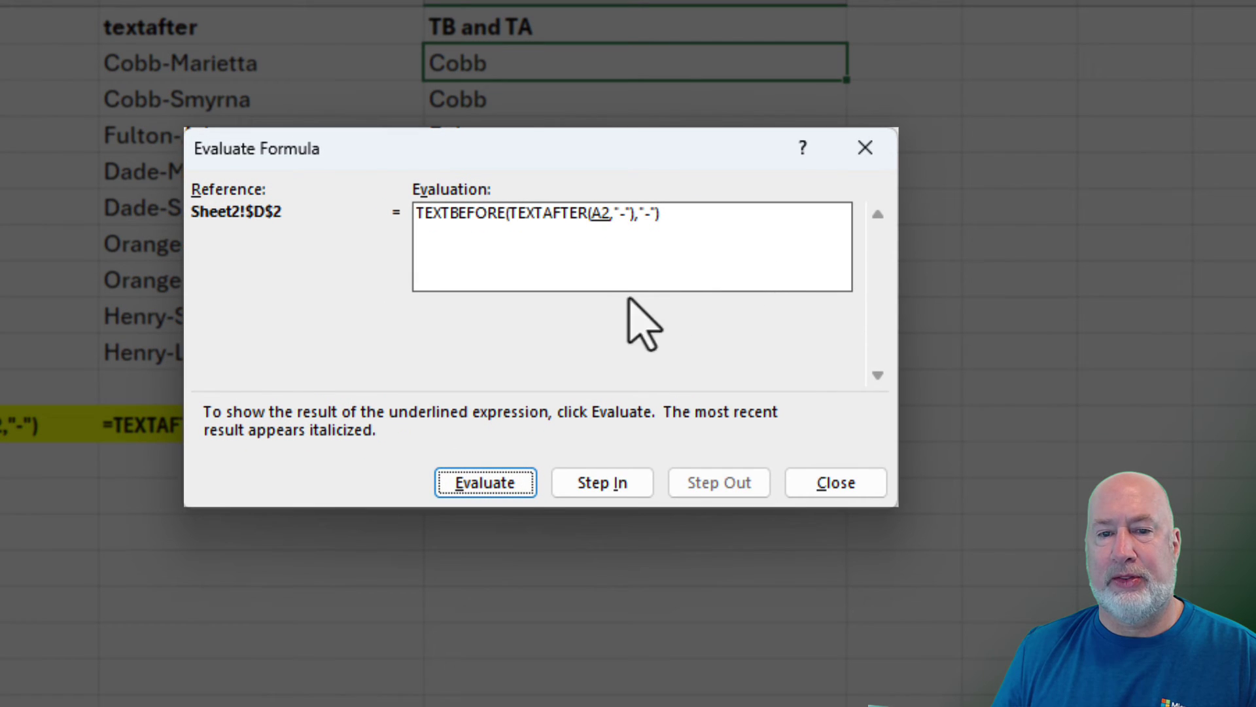
left_click(496, 485)
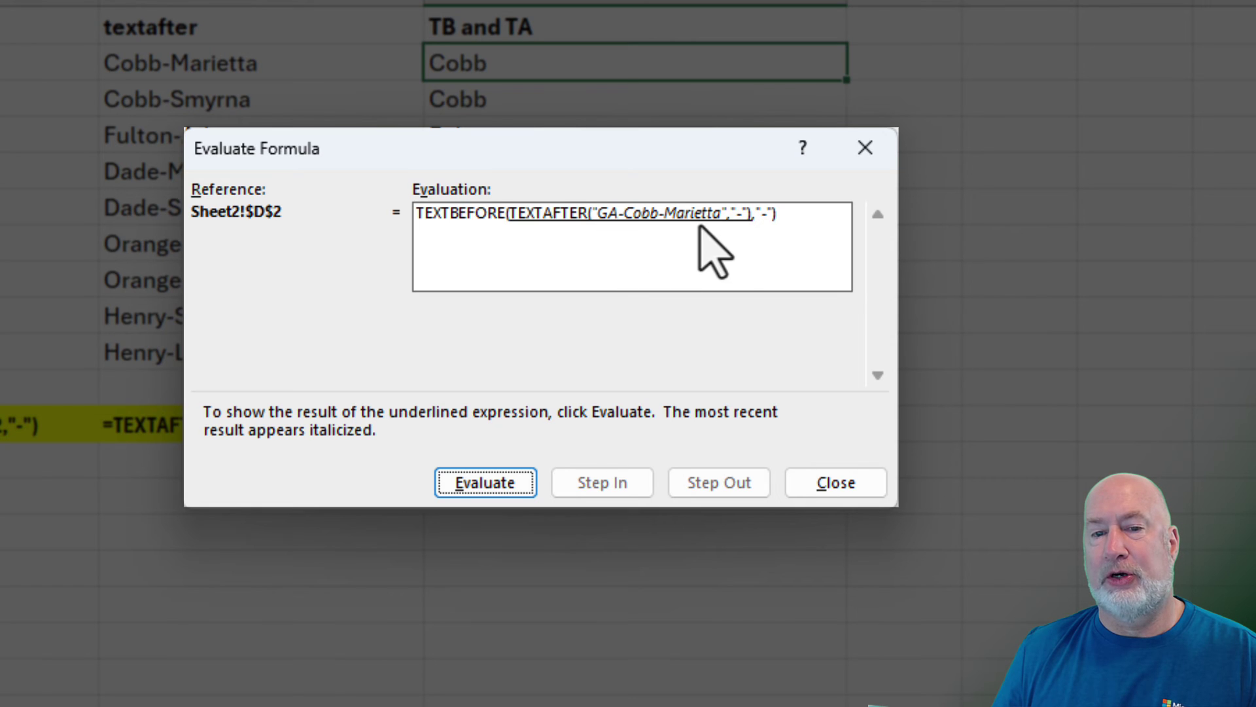
left_click(499, 492)
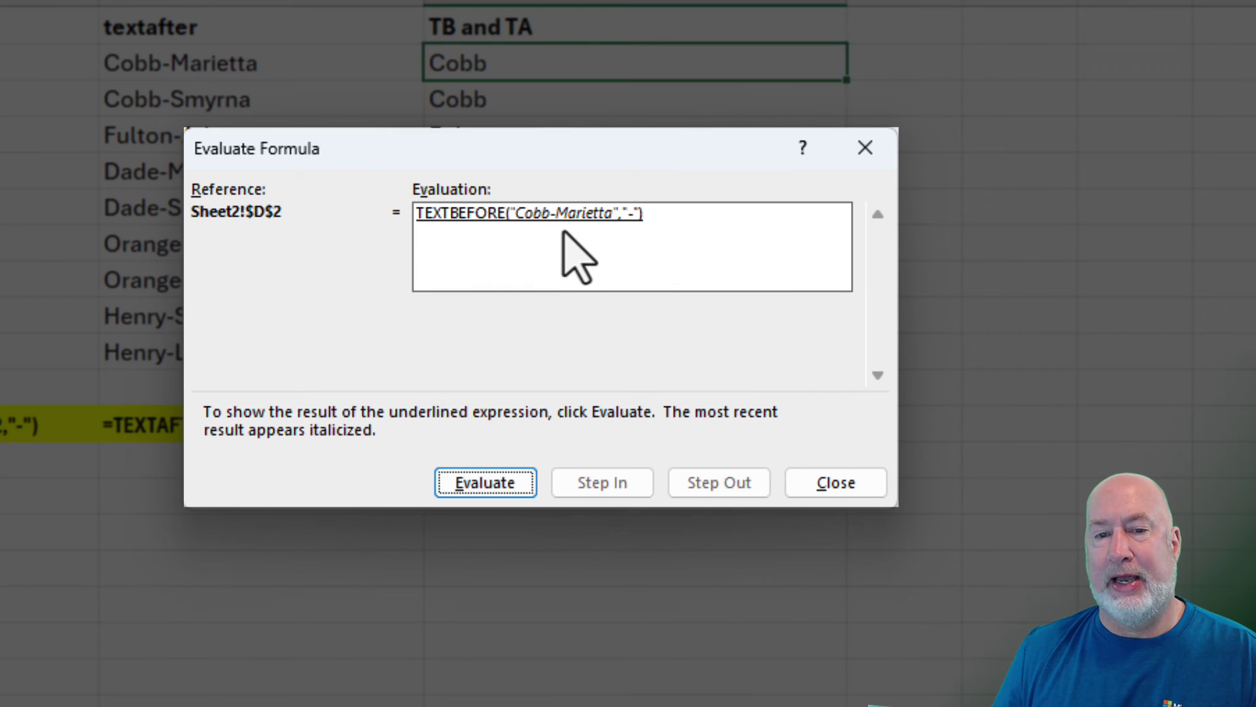
left_click(513, 487)
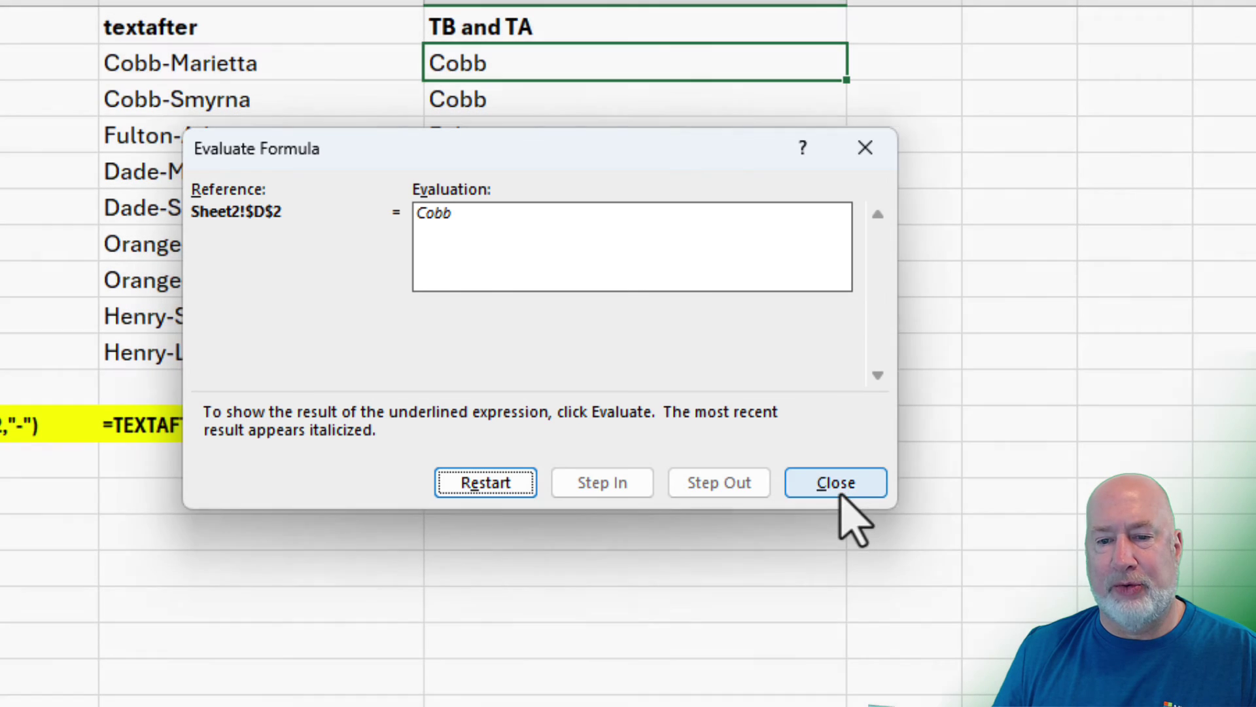
left_click(838, 486)
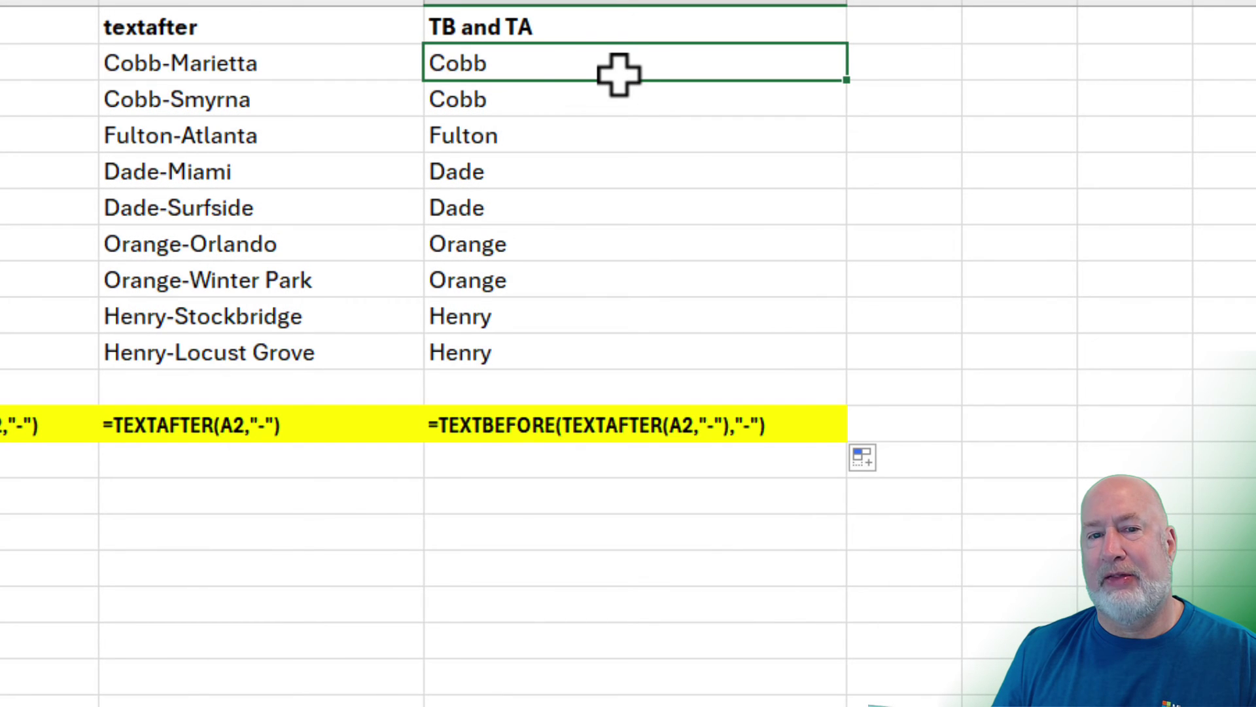